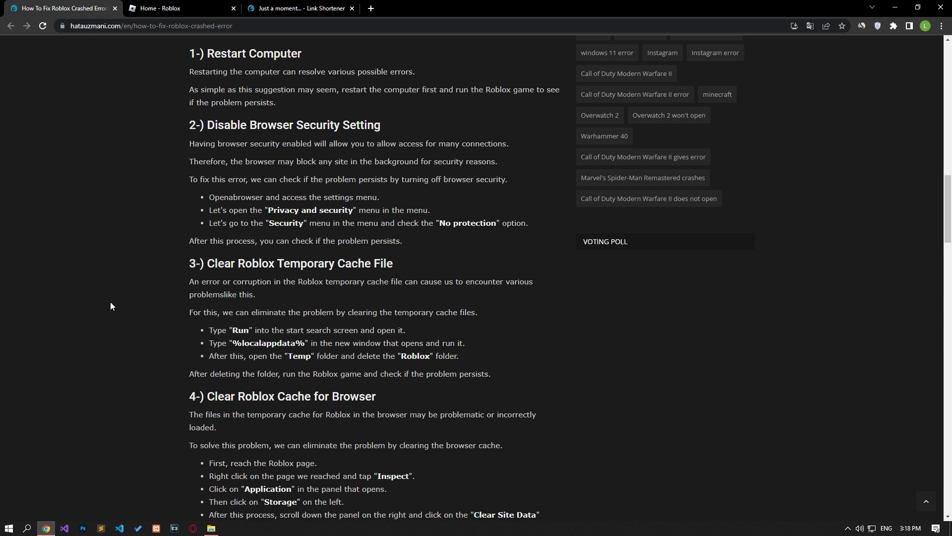
Look at the Start menu's restart options, then close the menu without restarting
{"action": "left_click", "coordinate": [9, 527]}
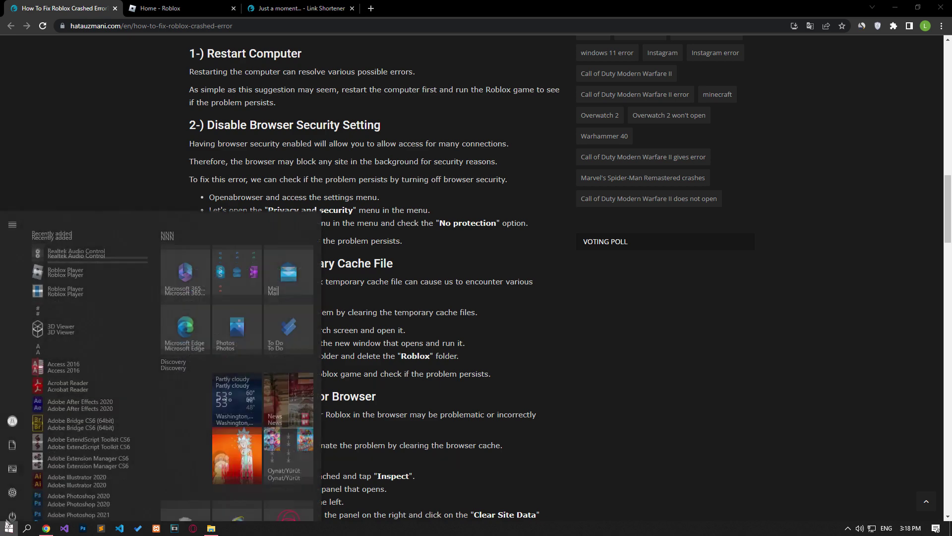
{"action": "left_click", "coordinate": [13, 508]}
{"action": "left_click", "coordinate": [154, 162]}
{"action": "scroll", "coordinate": [153, 162], "scroll_direction": "down", "scroll_amount": 1}
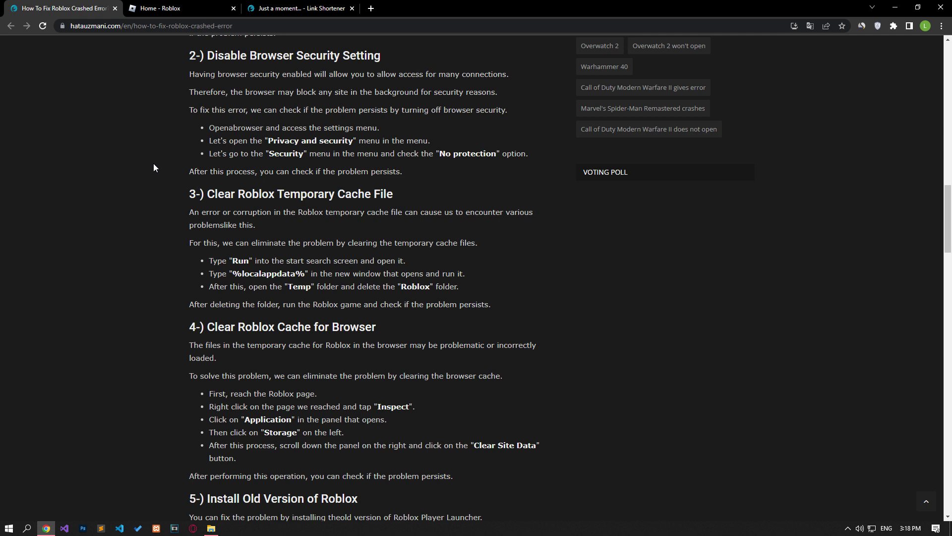
Keep Chrome's Safe Browsing set to No protection, then close the settings tab
{"action": "left_click", "coordinate": [942, 26]}
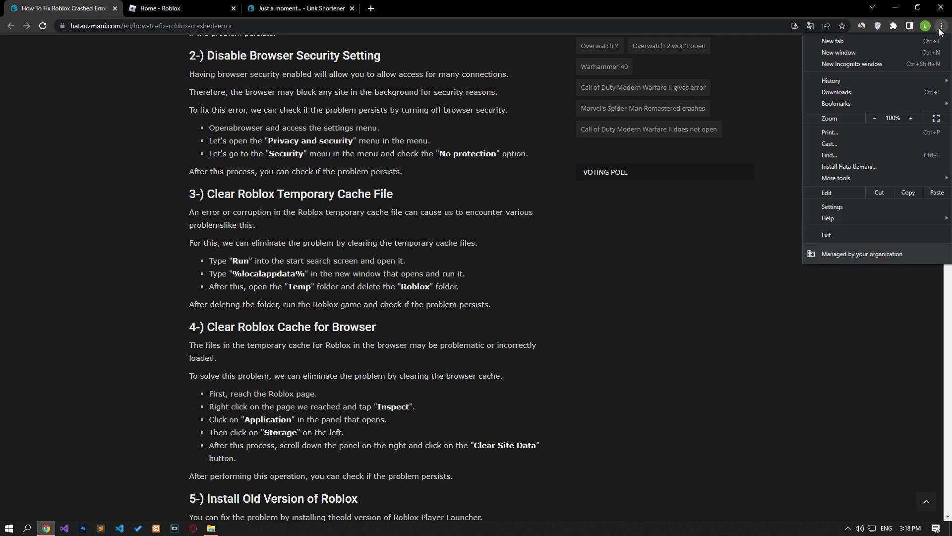
{"action": "left_click", "coordinate": [842, 208]}
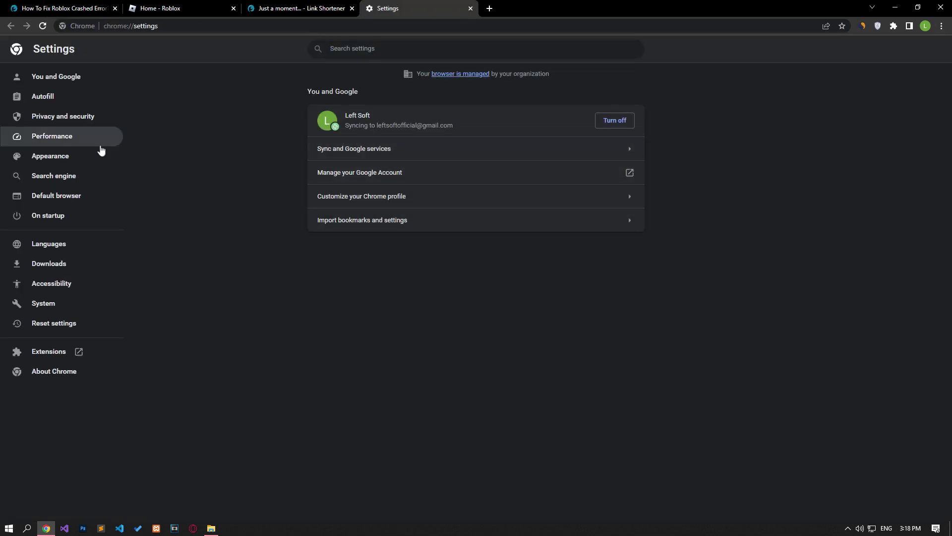
{"action": "left_click", "coordinate": [46, 118]}
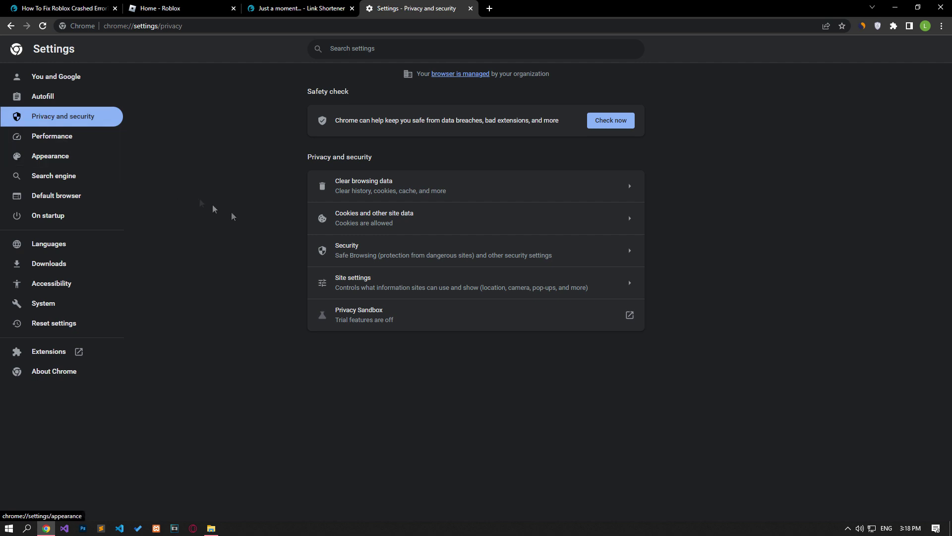
{"action": "left_click", "coordinate": [382, 253]}
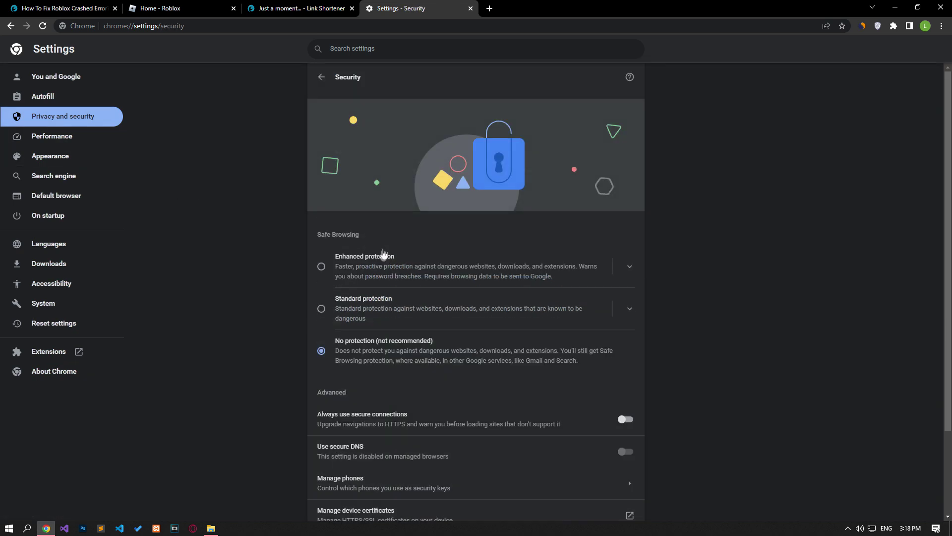
{"action": "left_click", "coordinate": [321, 352]}
{"action": "key", "text": "ctrl+w"}
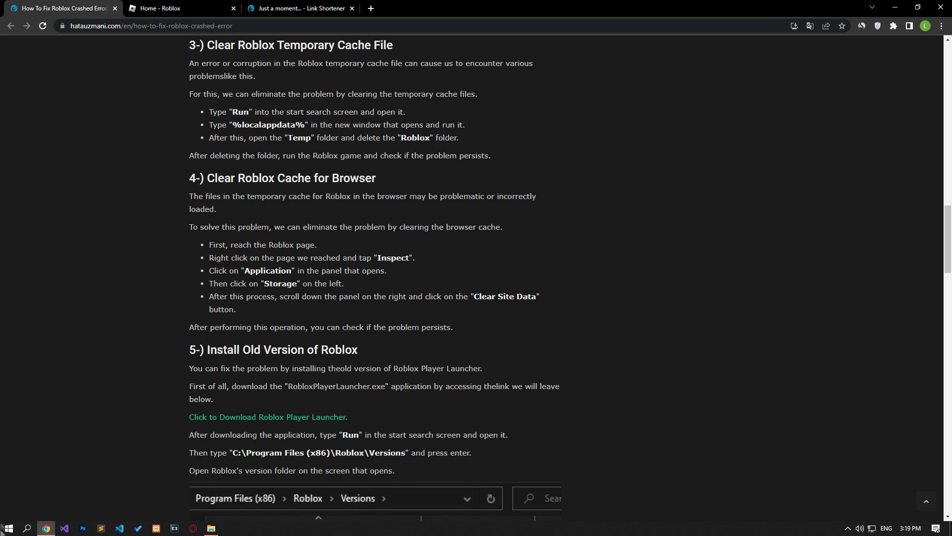
Open the local AppData folder by running %localappdata% from the Run app
{"action": "left_click", "coordinate": [6, 528]}
{"action": "type", "text": "run"}
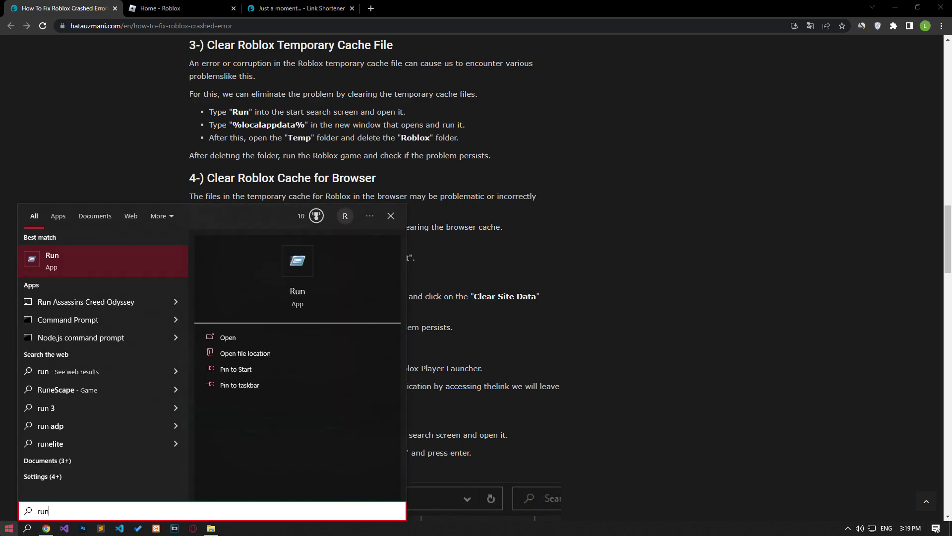
{"action": "left_click", "coordinate": [90, 264]}
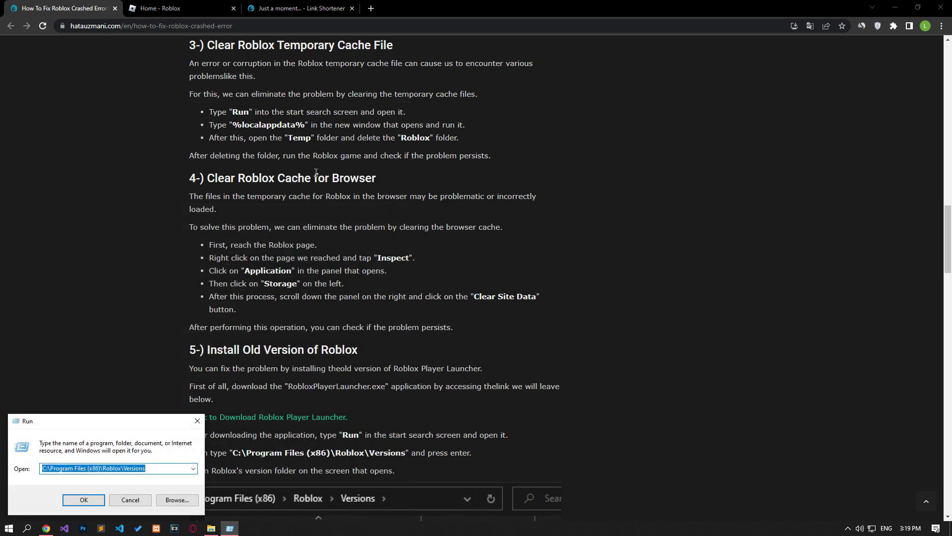
{"action": "type", "text": "%local"}
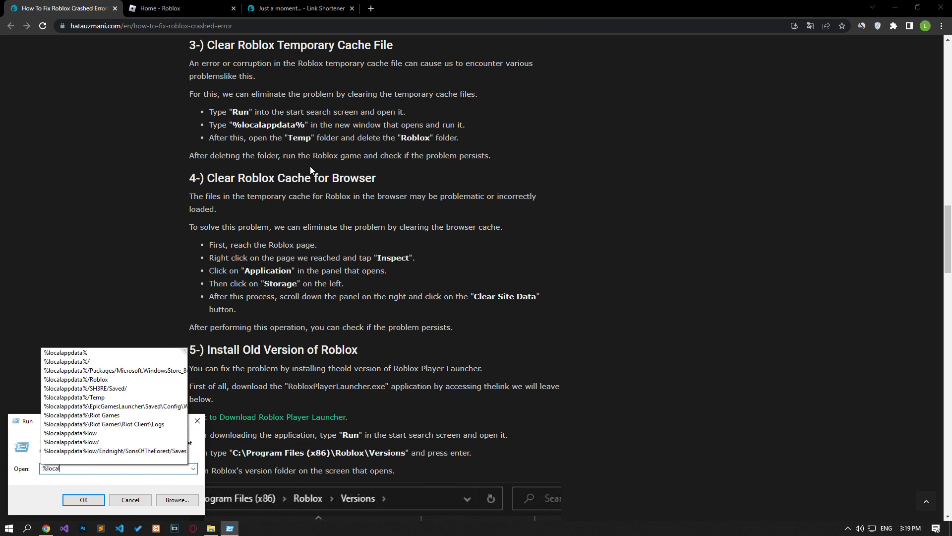
{"action": "type", "text": "appdata%"}
{"action": "left_click", "coordinate": [83, 499]}
Delete the Roblox folder inside AppData\Local\Temp
{"action": "type", "text": "temp"}
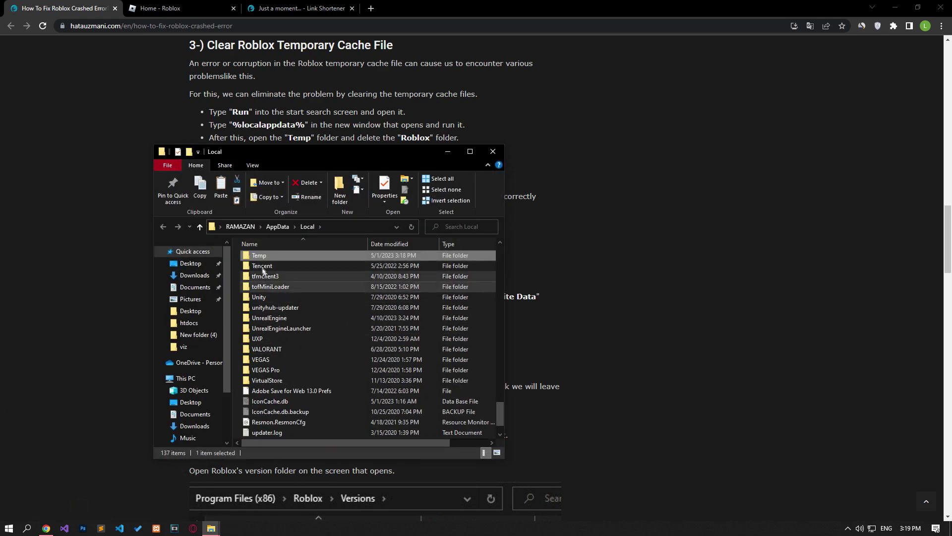
{"action": "double_click", "coordinate": [261, 254]}
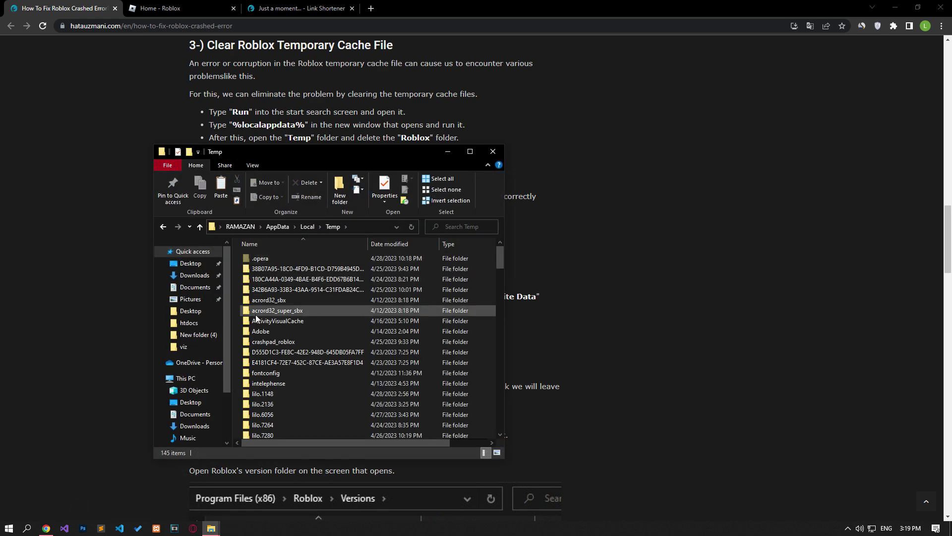
{"action": "type", "text": "roblox"}
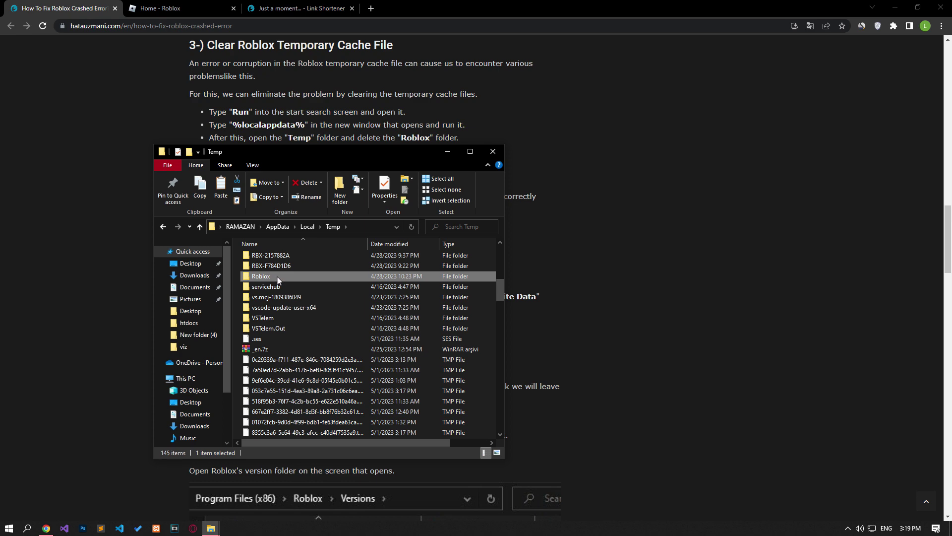
{"action": "right_click", "coordinate": [275, 275]}
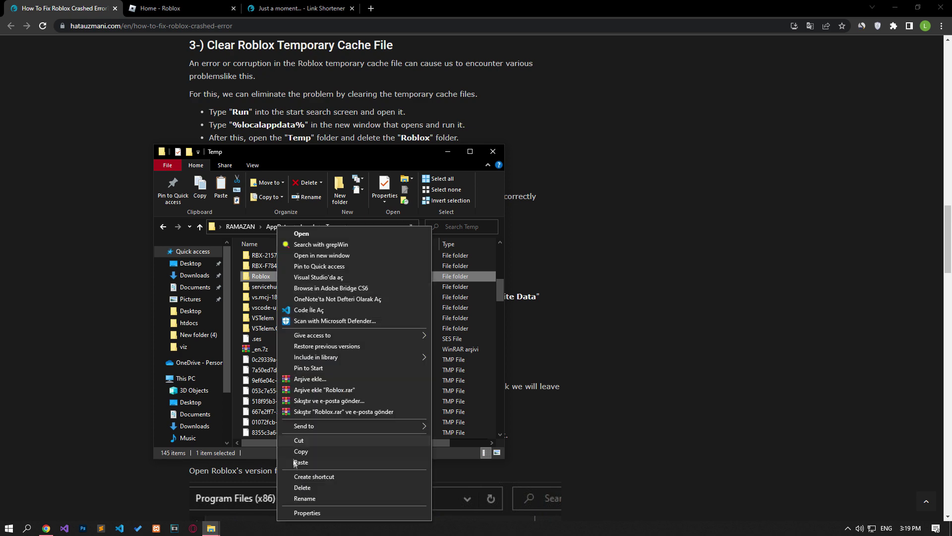
{"action": "left_click", "coordinate": [300, 486]}
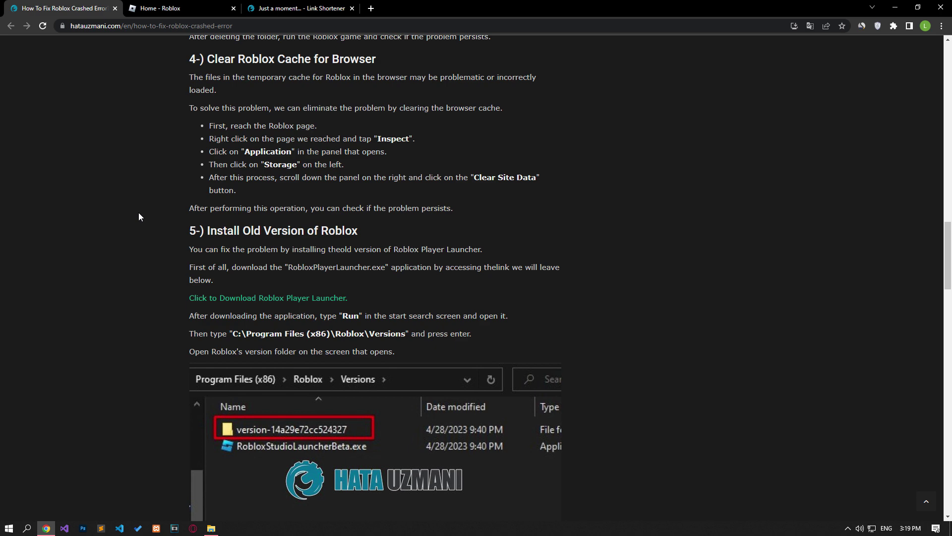
Clear roblox.com's site data from the DevTools Application panel, reload, and close DevTools
{"action": "left_click", "coordinate": [158, 8]}
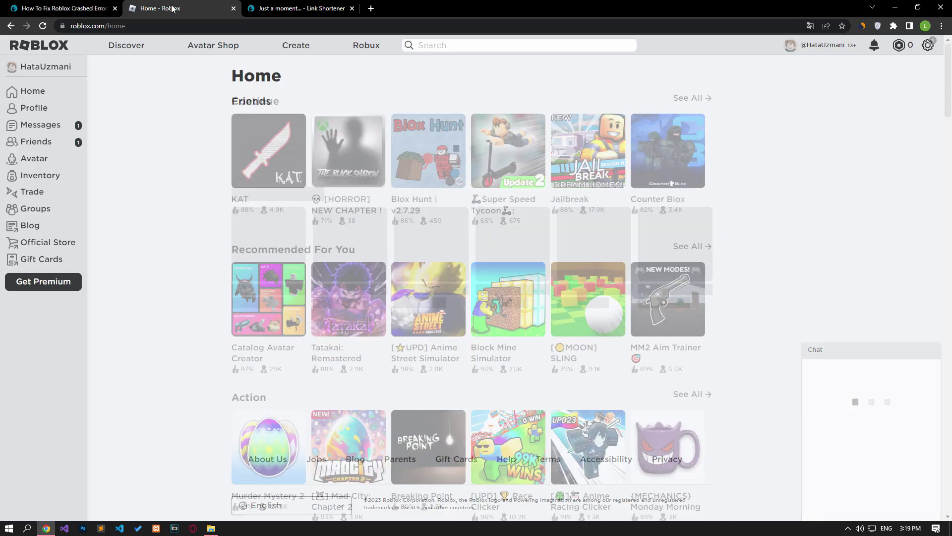
{"action": "right_click", "coordinate": [169, 159]}
{"action": "left_click", "coordinate": [216, 355]}
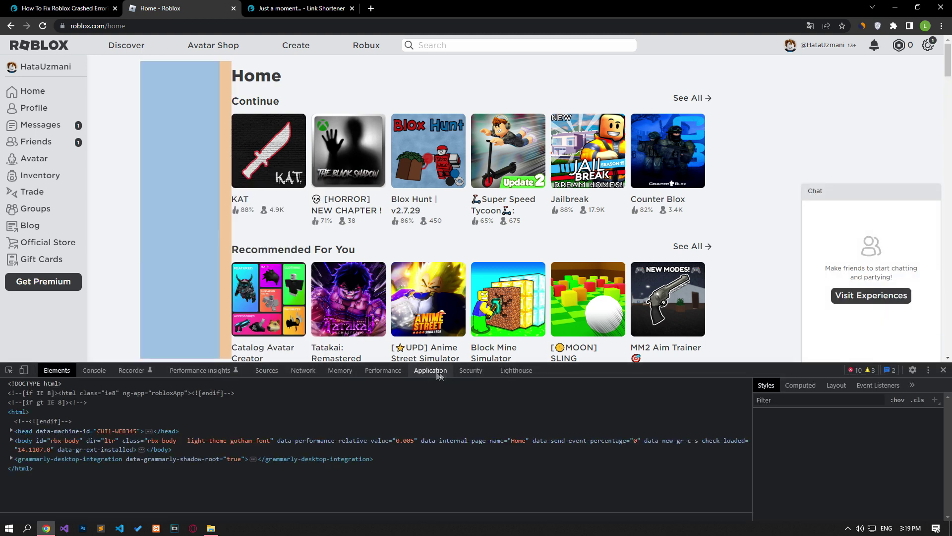
{"action": "left_click", "coordinate": [430, 371]}
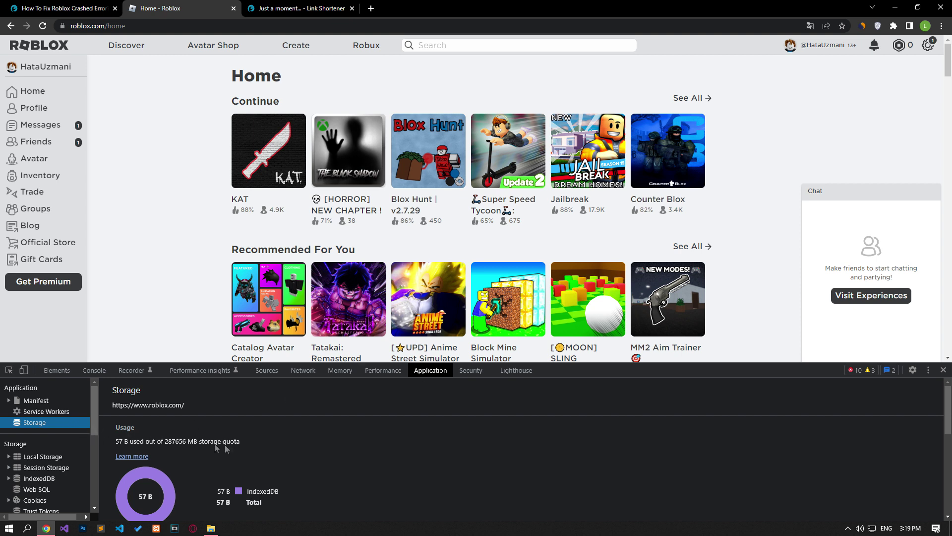
{"action": "scroll", "coordinate": [200, 459], "scroll_direction": "down", "scroll_amount": 5}
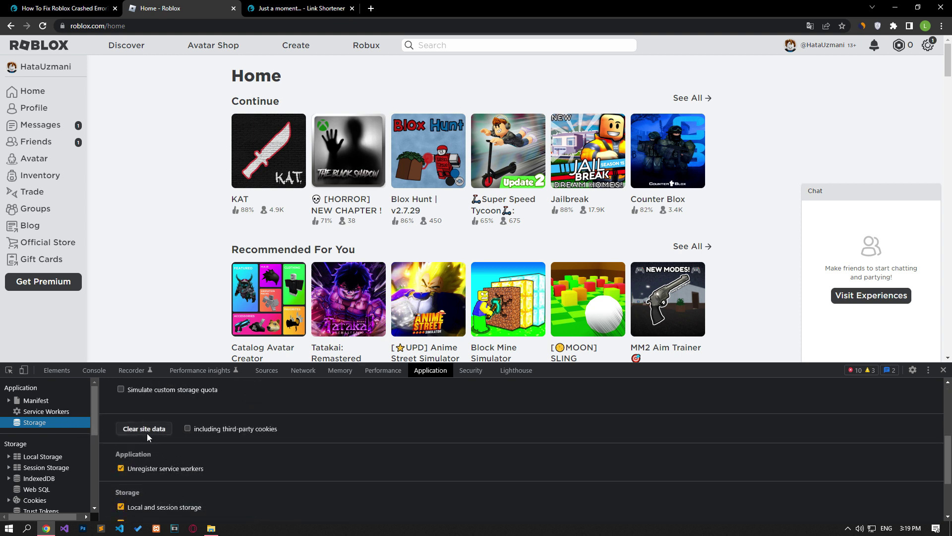
{"action": "left_click", "coordinate": [147, 433]}
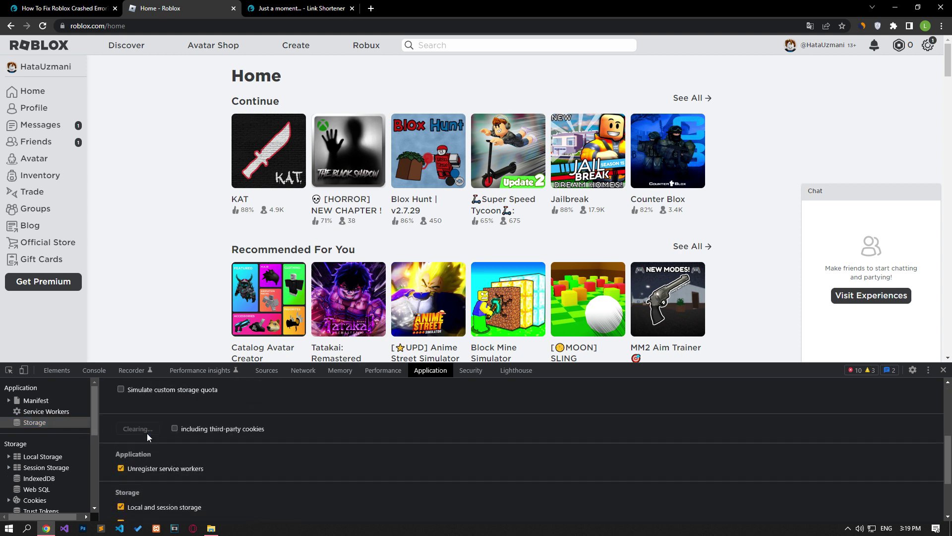
{"action": "left_click", "coordinate": [43, 25]}
{"action": "left_click", "coordinate": [944, 371]}
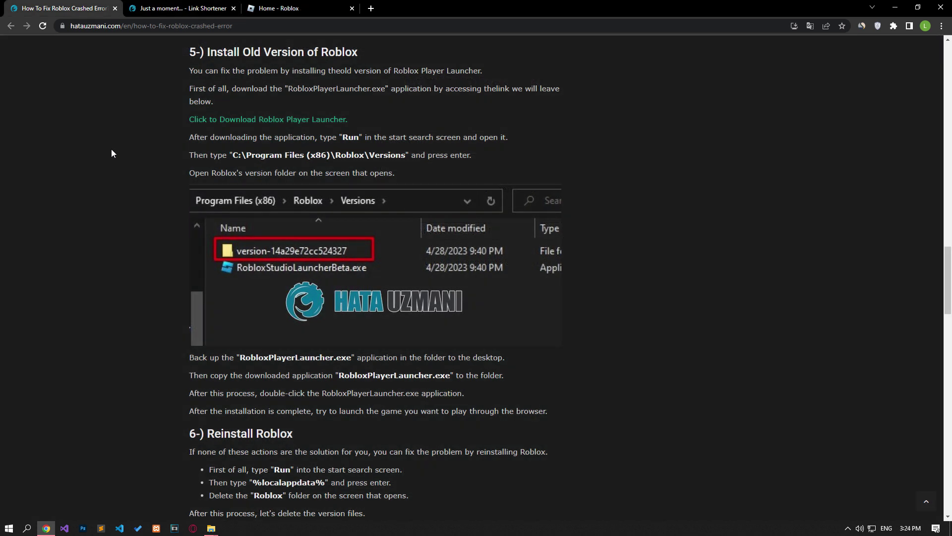
Download and keep RobloxPlayerLauncher.exe, then open This PC from the Start search
{"action": "left_click", "coordinate": [297, 126]}
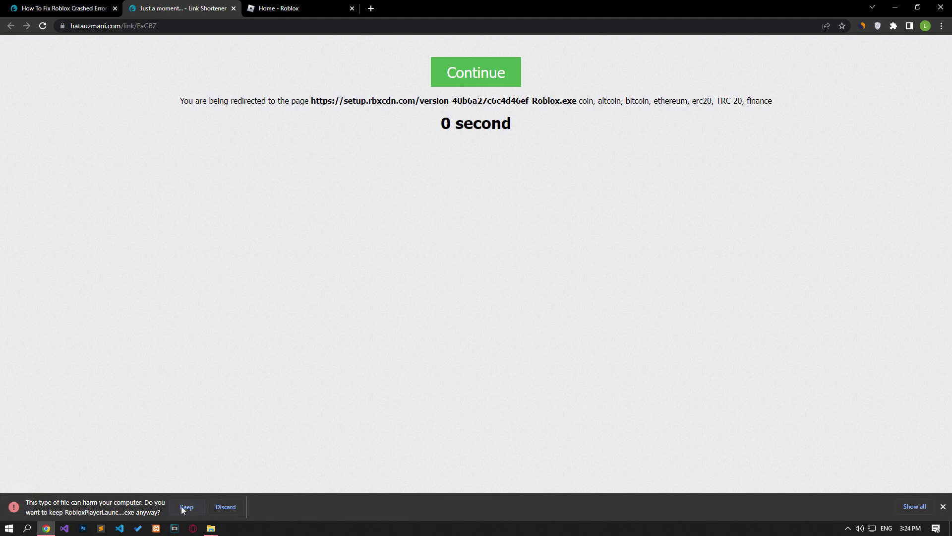
{"action": "left_click", "coordinate": [186, 504]}
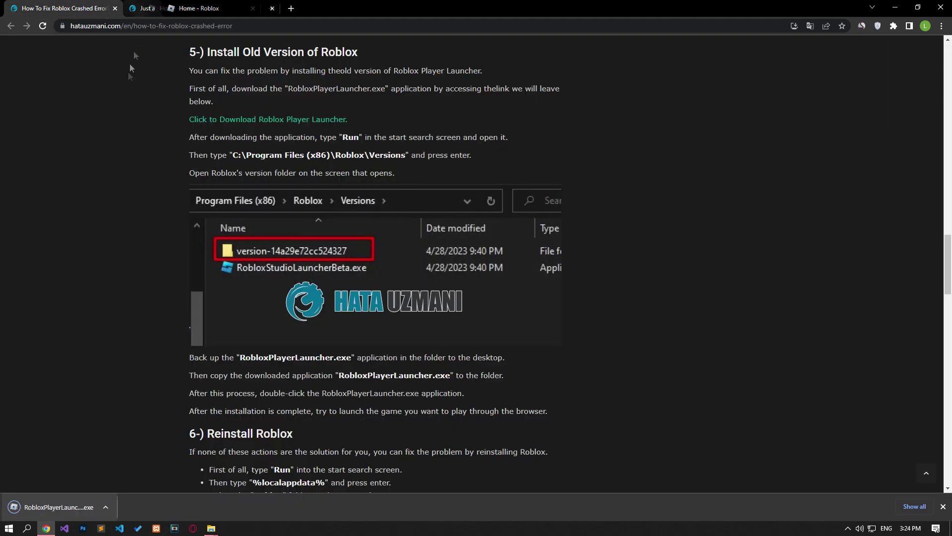
{"action": "key", "text": "super"}
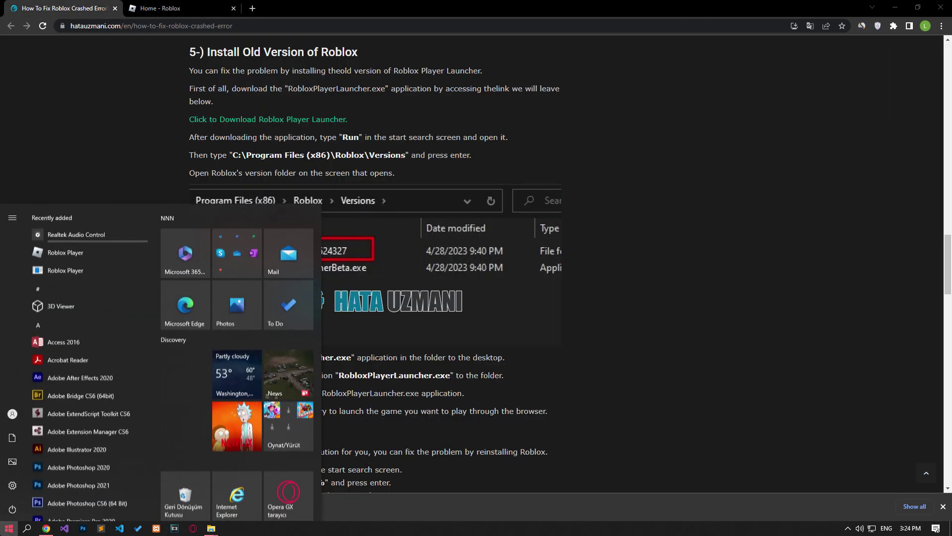
{"action": "type", "text": "th"}
{"action": "left_click", "coordinate": [92, 252]}
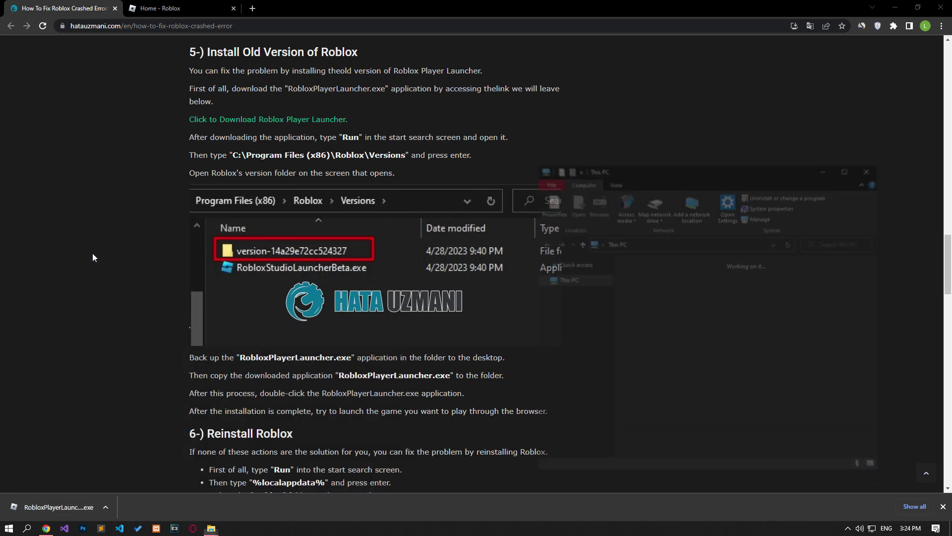
Open C:\Program Files (x86)\Roblox\Versions\version-14a29e72cc524327
{"action": "double_click", "coordinate": [683, 411]}
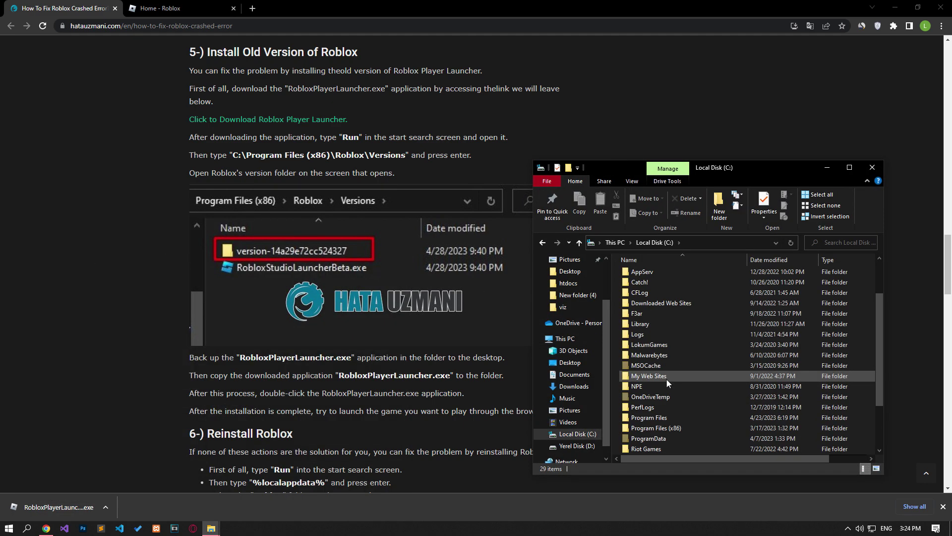
{"action": "left_click", "coordinate": [670, 428]}
{"action": "double_click", "coordinate": [662, 427]}
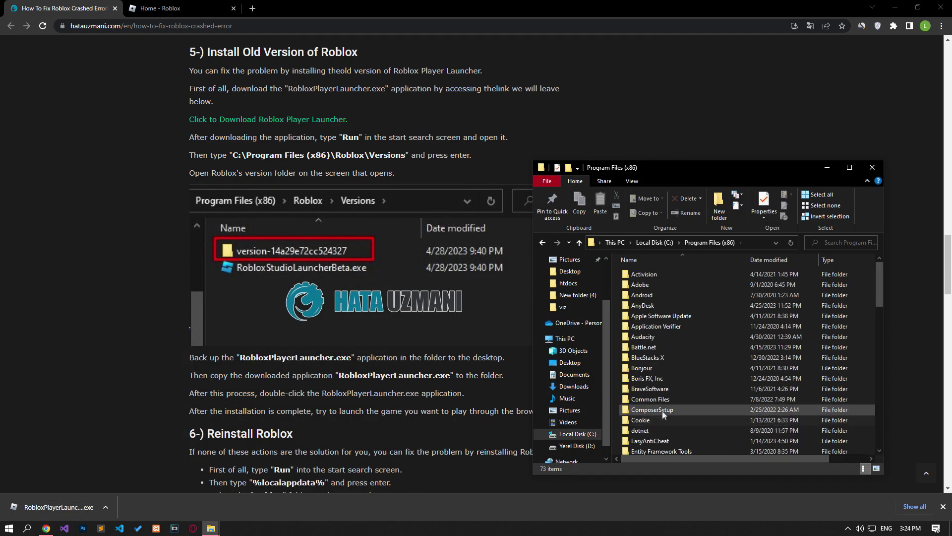
{"action": "key", "text": "r"}
{"action": "left_click", "coordinate": [640, 303]}
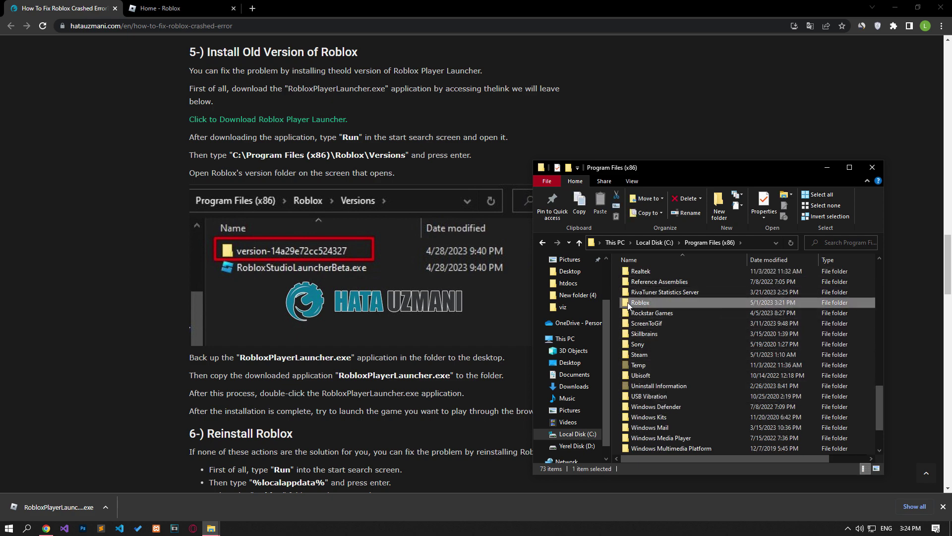
{"action": "double_click", "coordinate": [665, 304]}
{"action": "left_click", "coordinate": [647, 277]}
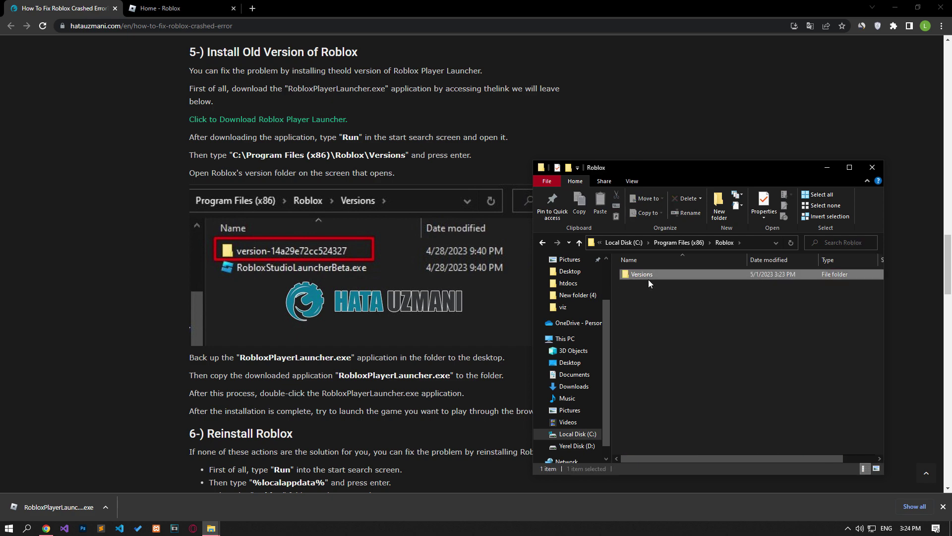
{"action": "double_click", "coordinate": [668, 277]}
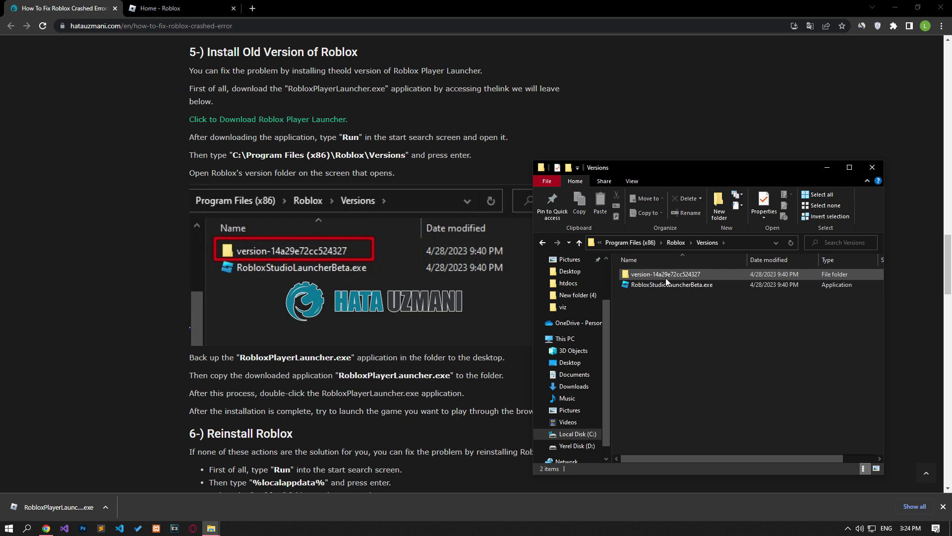
{"action": "left_click", "coordinate": [666, 278]}
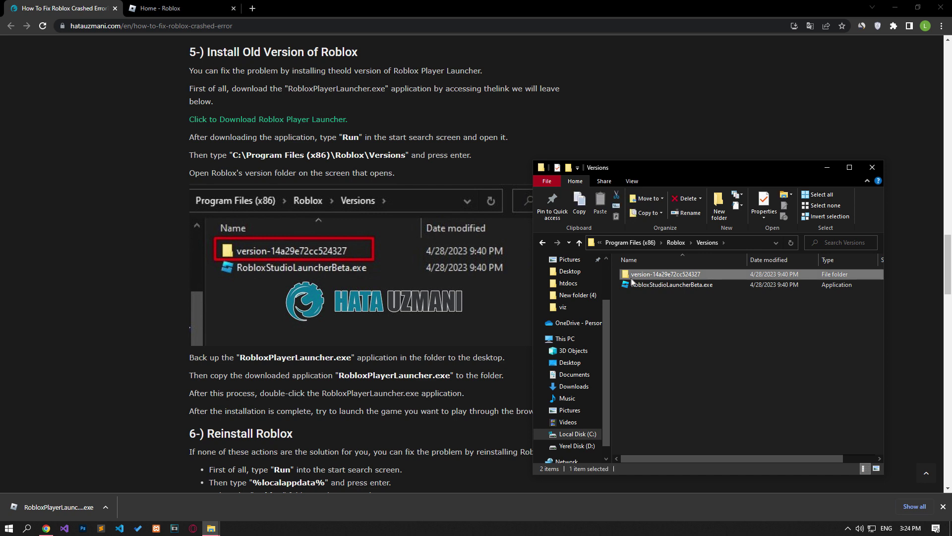
{"action": "double_click", "coordinate": [721, 276]}
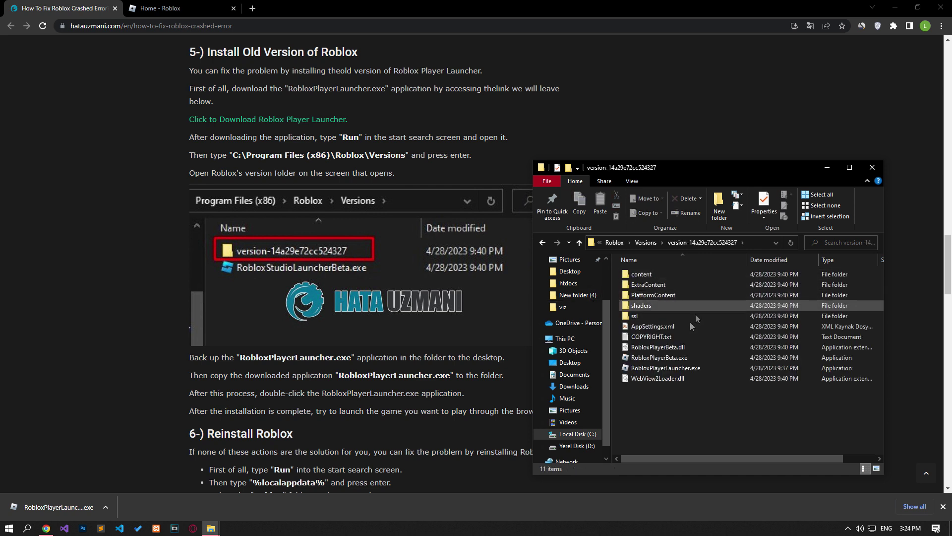
Move the original RobloxPlayerLauncher.exe into New folder (4), approving the access prompt
{"action": "left_click", "coordinate": [670, 368]}
{"action": "right_click", "coordinate": [670, 368]}
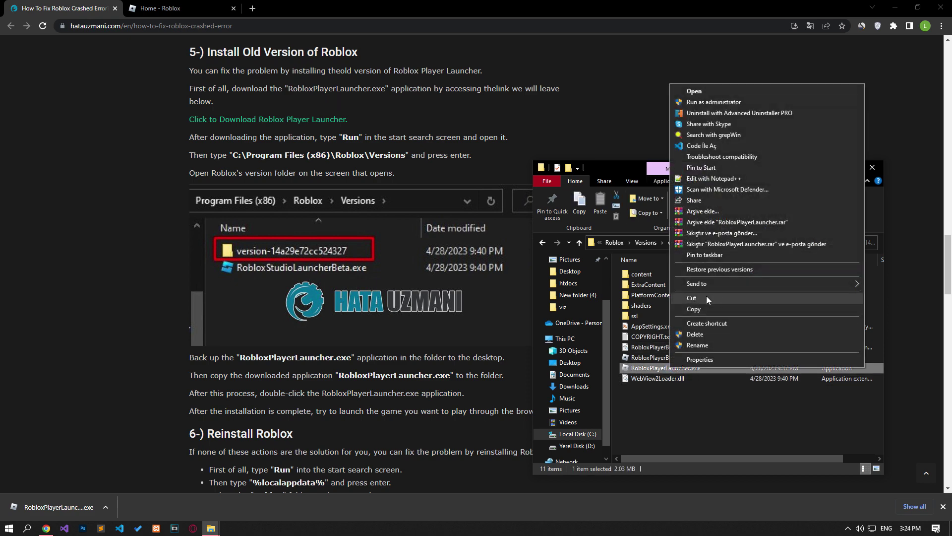
{"action": "left_click", "coordinate": [704, 297]}
{"action": "mouse_move", "coordinate": [211, 529]}
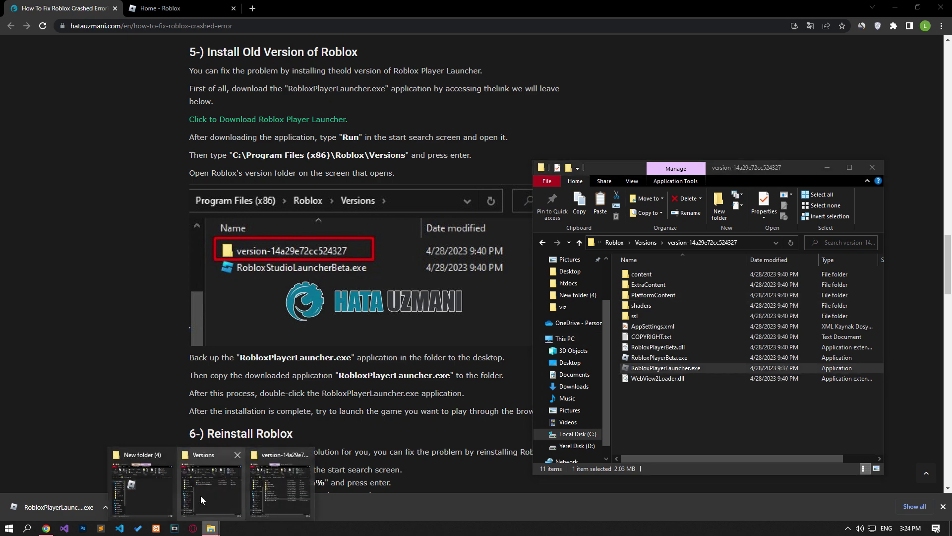
{"action": "left_click", "coordinate": [151, 490]}
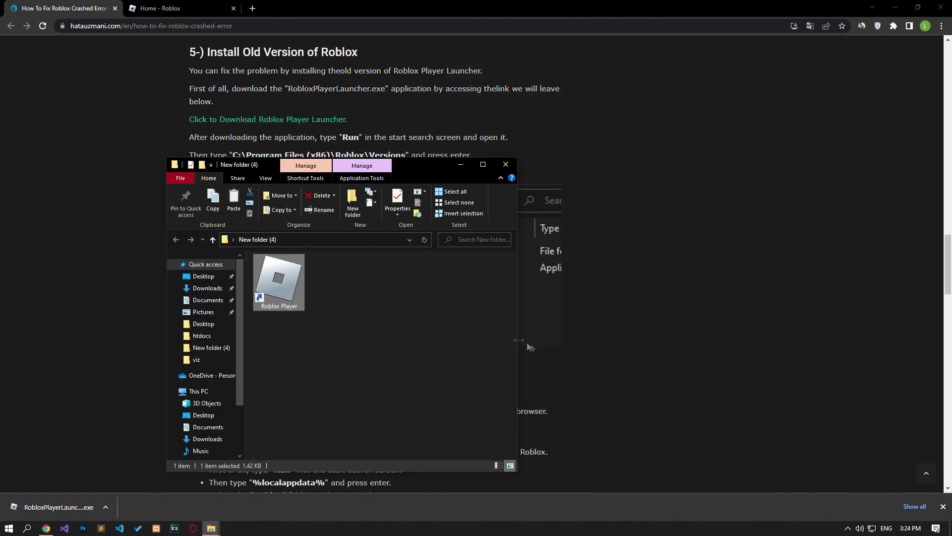
{"action": "right_click", "coordinate": [452, 341]}
{"action": "left_click", "coordinate": [483, 409]}
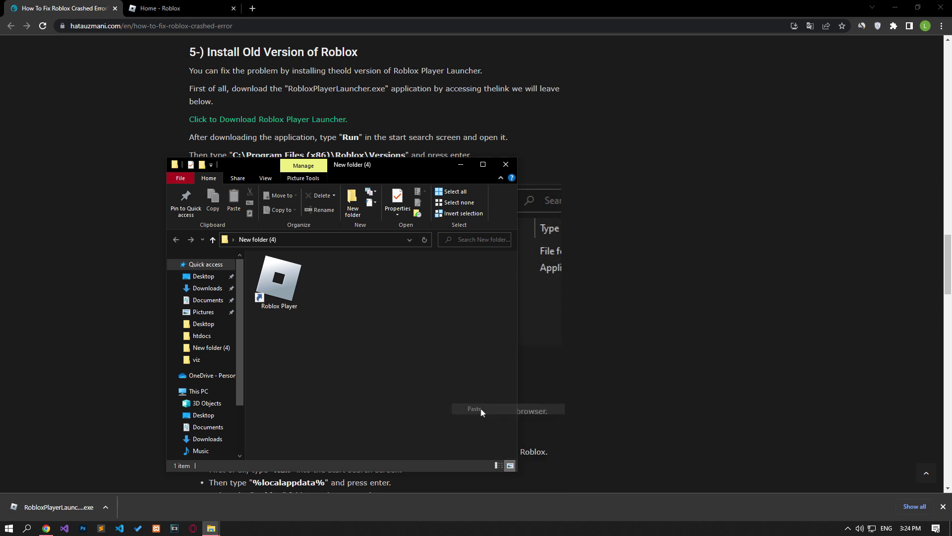
{"action": "left_click", "coordinate": [450, 212]}
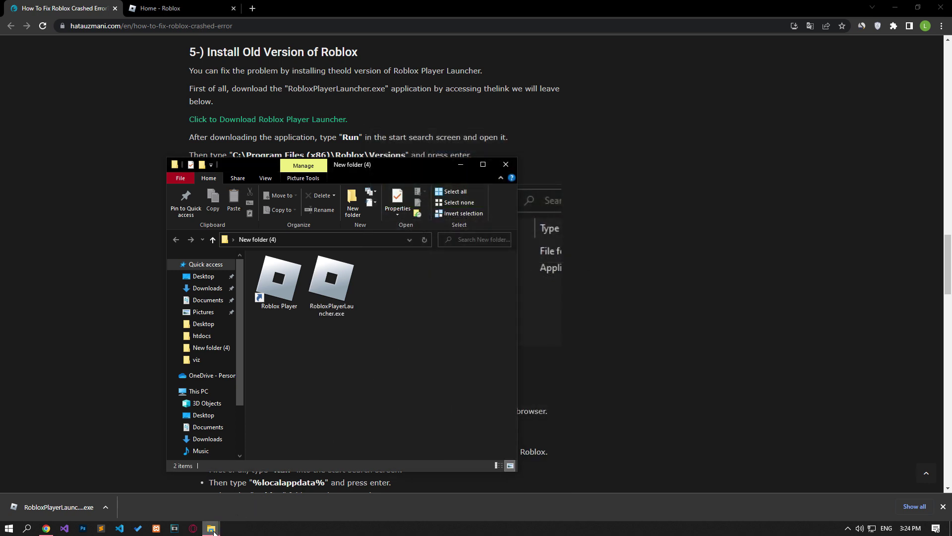
Copy the downloaded launcher from Chrome into the version folder
{"action": "mouse_move", "coordinate": [211, 527]}
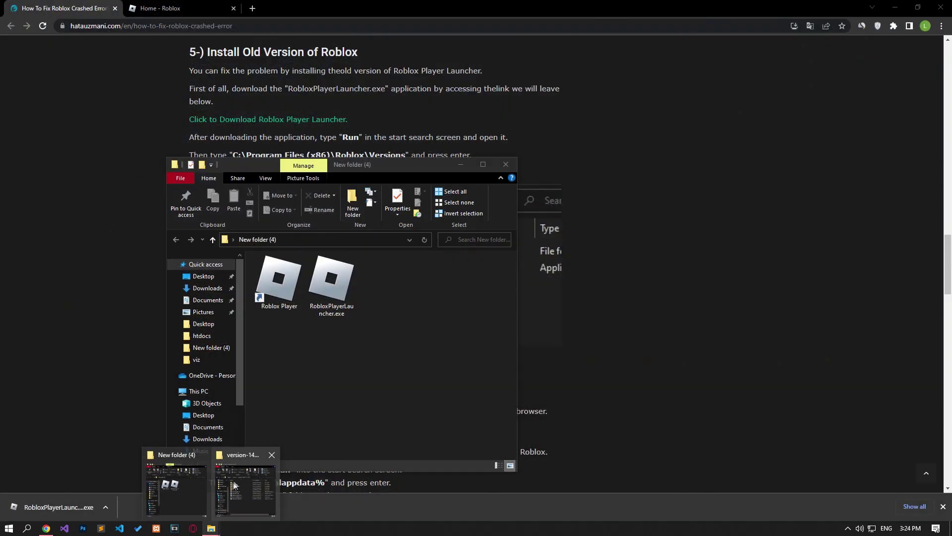
{"action": "left_click", "coordinate": [251, 477]}
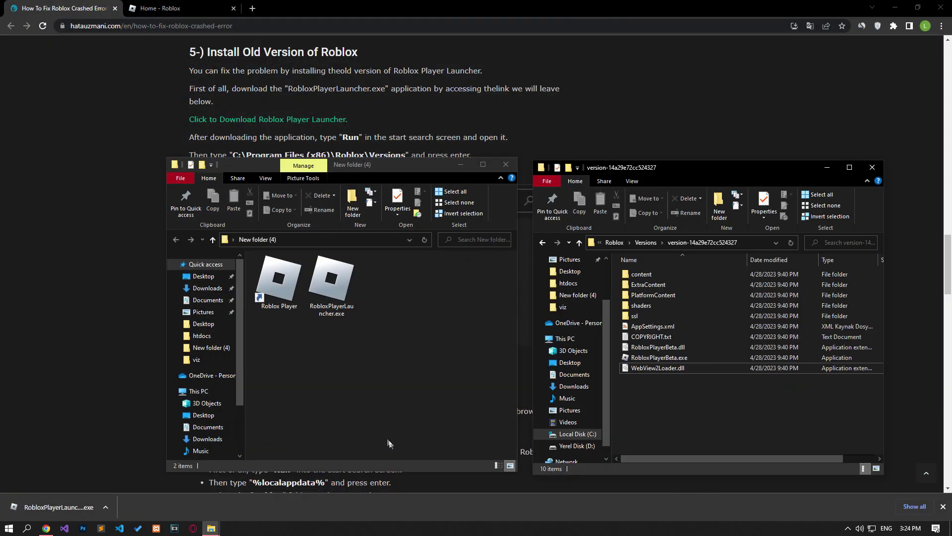
{"action": "left_click", "coordinate": [55, 507]}
{"action": "mouse_move", "coordinate": [211, 527]}
{"action": "left_click_drag", "start_coordinate": [253, 505], "coordinate": [711, 406]}
{"action": "left_click", "coordinate": [435, 197]}
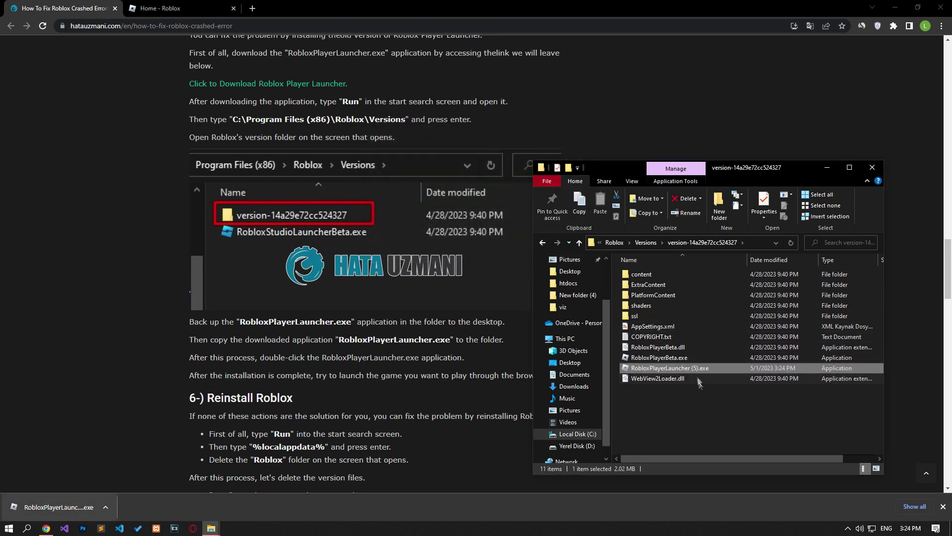
Rename RobloxPlayerLauncher (5).exe to RobloxPlayerLauncher.exe
{"action": "right_click", "coordinate": [692, 369]}
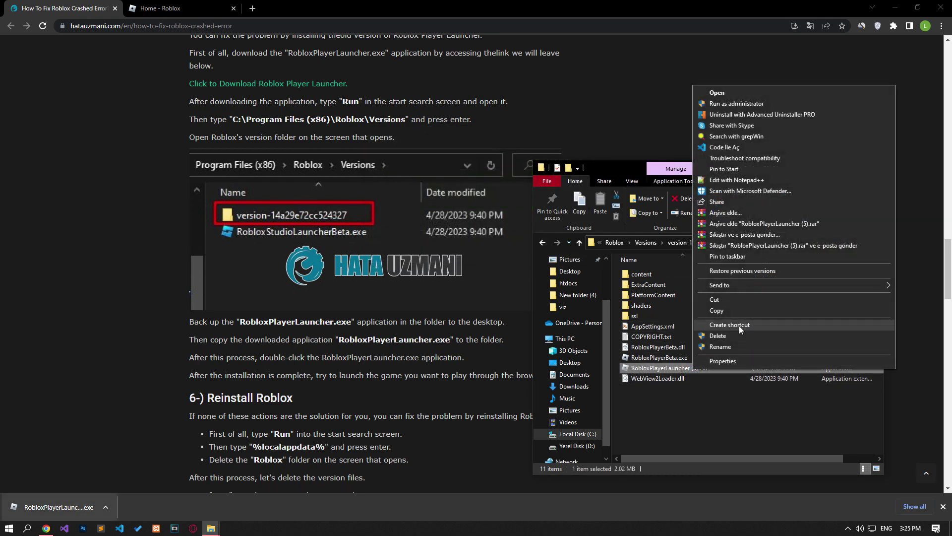
{"action": "left_click", "coordinate": [744, 347]}
{"action": "key", "text": "Right"}
{"action": "key", "text": "BackSpace"}
{"action": "key", "text": "BackSpace"}
{"action": "key", "text": "BackSpace"}
{"action": "key", "text": "BackSpace"}
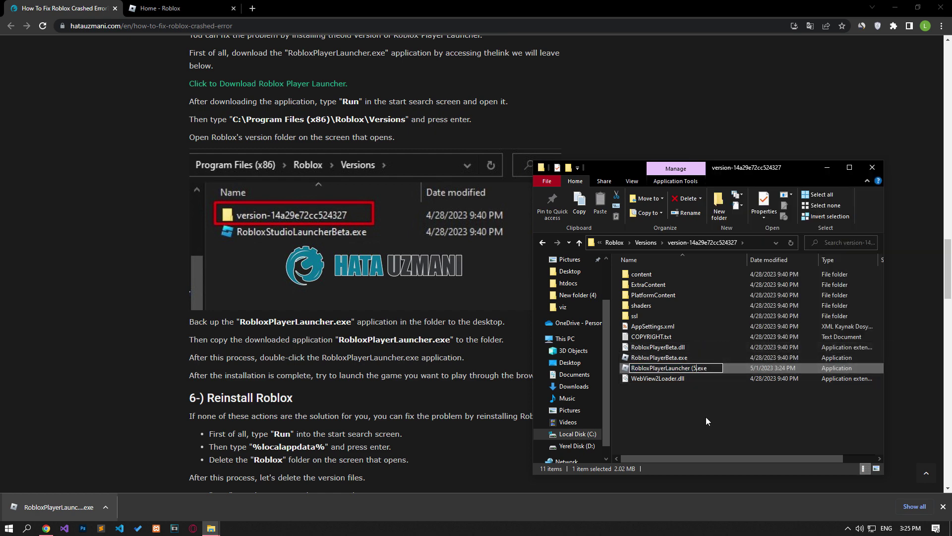
{"action": "left_click", "coordinate": [707, 417]}
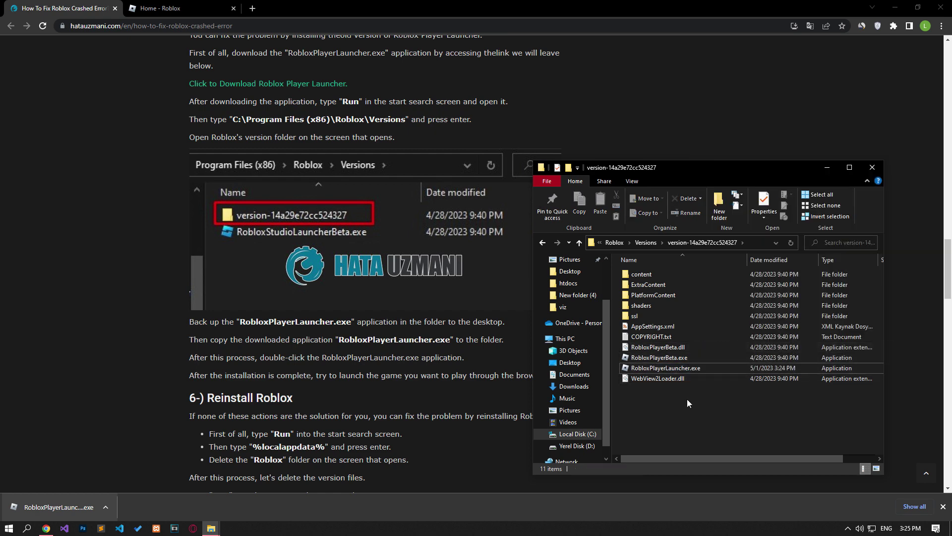
Run the replaced RobloxPlayerLauncher.exe, allowing it past the security warning
{"action": "left_click", "coordinate": [644, 367]}
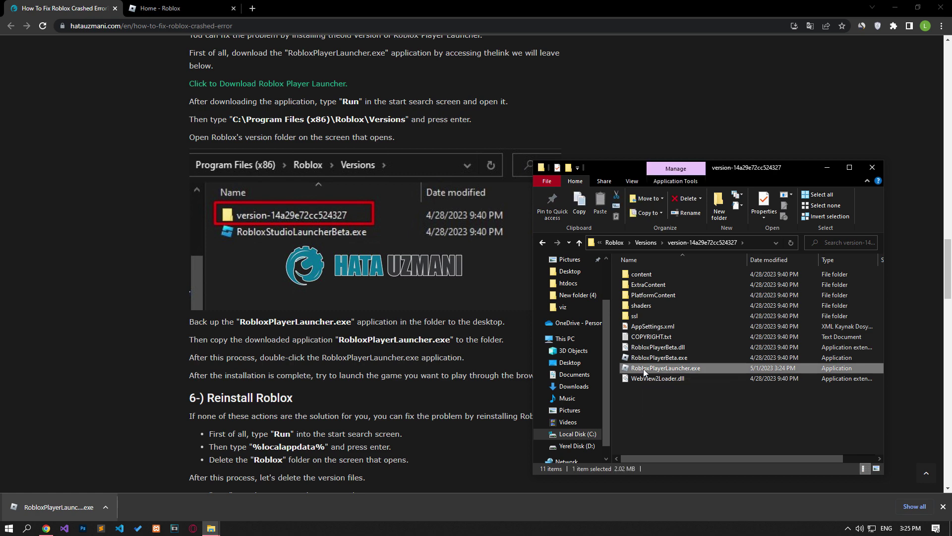
{"action": "double_click", "coordinate": [665, 370]}
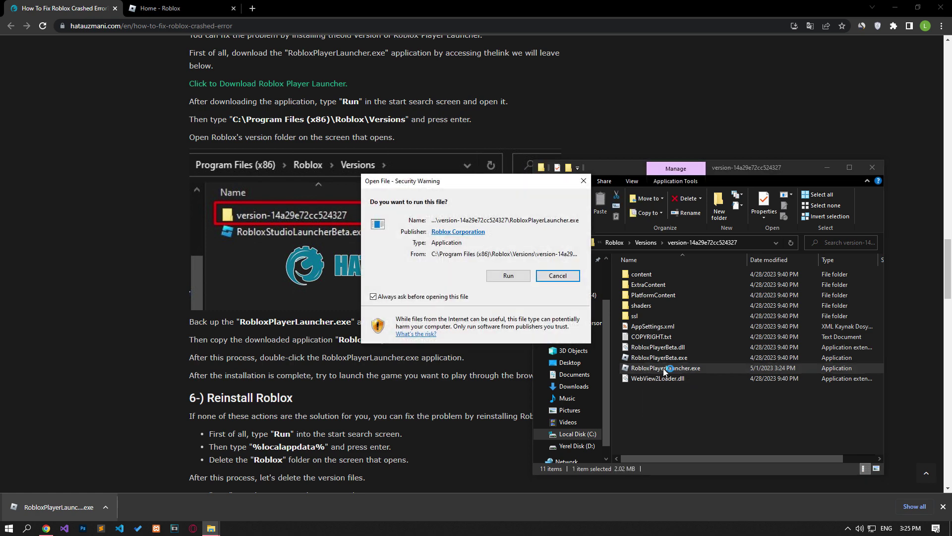
{"action": "left_click", "coordinate": [517, 279]}
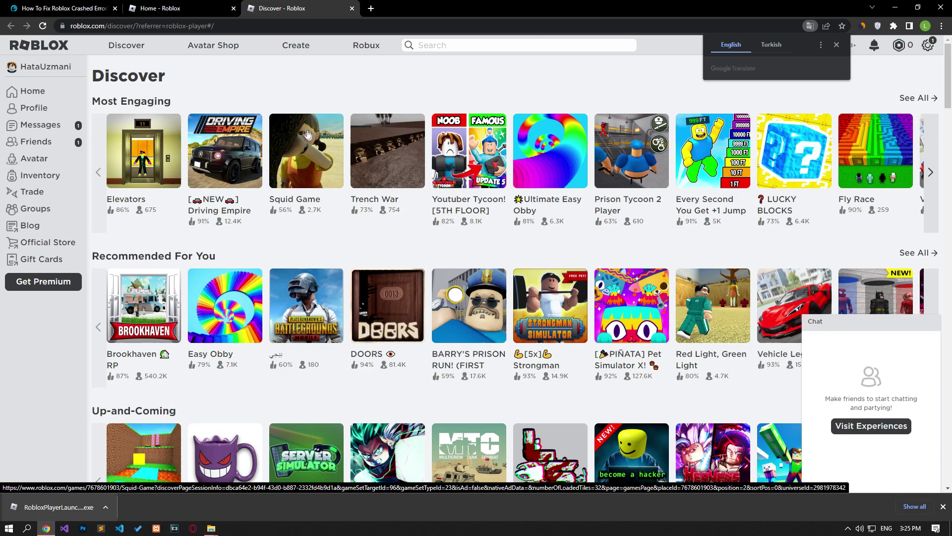
Open the Elevators game page in Roblox and press Play
{"action": "left_click", "coordinate": [147, 171]}
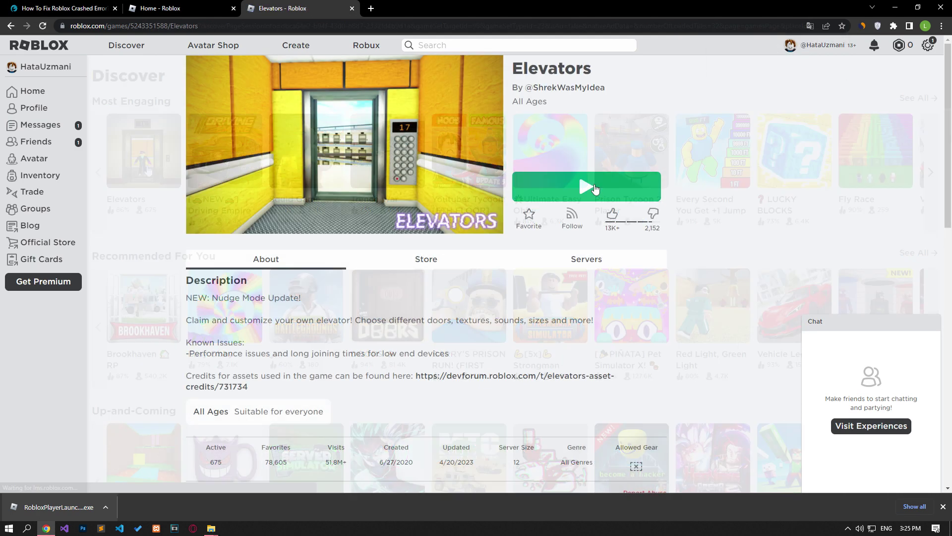
{"action": "left_click", "coordinate": [594, 187]}
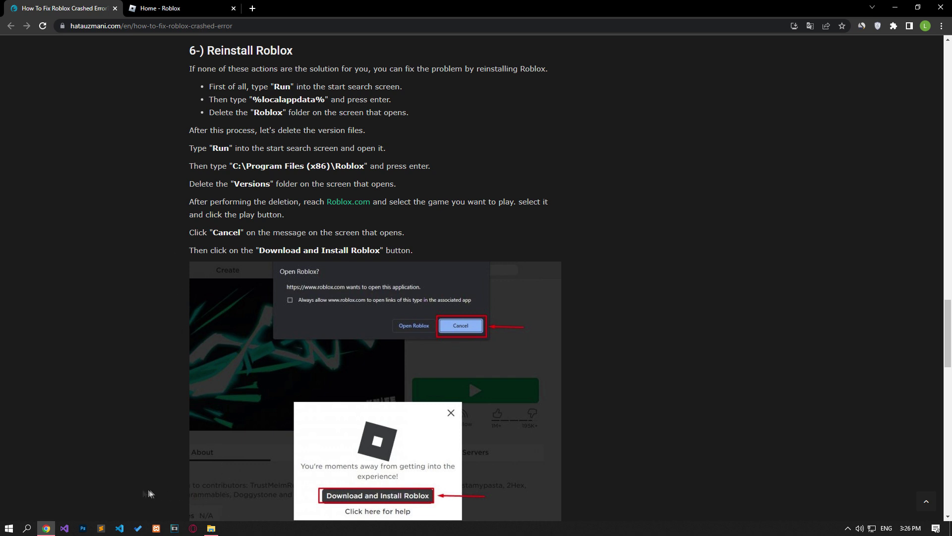
{"action": "left_click", "coordinate": [8, 528]}
Copy %localappdata% from the guide into the Run box and open the local AppData folder
{"action": "type", "text": "run"}
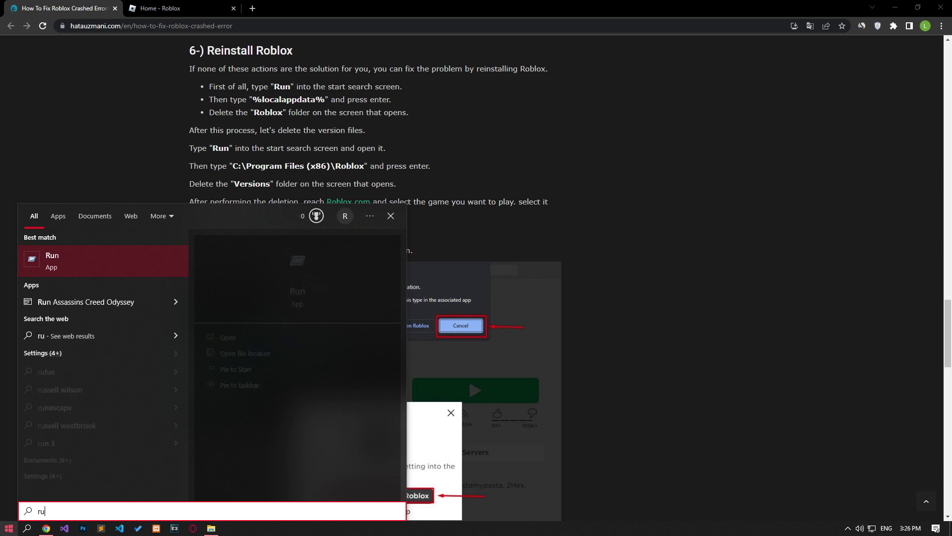
{"action": "left_click", "coordinate": [100, 251]}
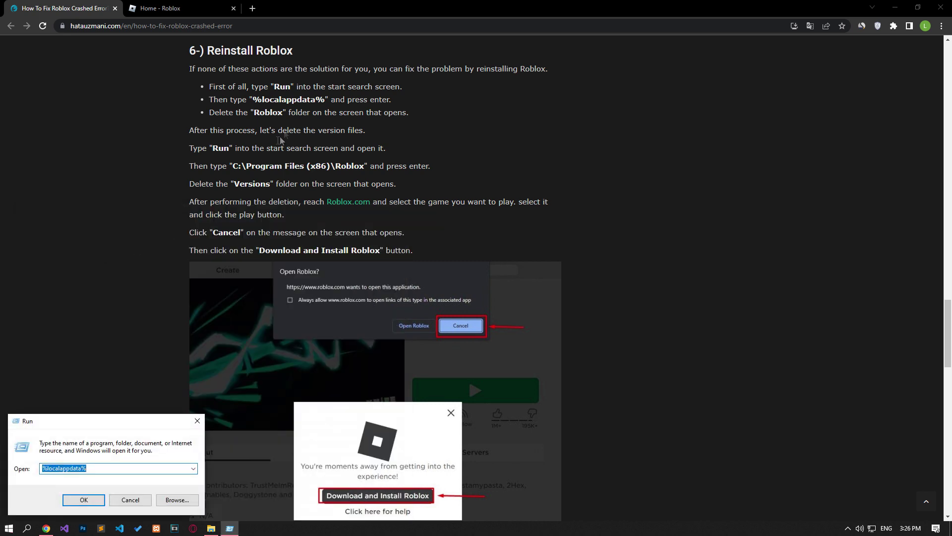
{"action": "left_click_drag", "start_coordinate": [253, 99], "coordinate": [325, 100]}
{"action": "right_click", "coordinate": [322, 99]}
{"action": "left_click", "coordinate": [335, 104]}
{"action": "key", "text": "alt+Tab"}
{"action": "key", "text": "BackSpace"}
{"action": "right_click", "coordinate": [99, 468]}
{"action": "left_click", "coordinate": [138, 376]}
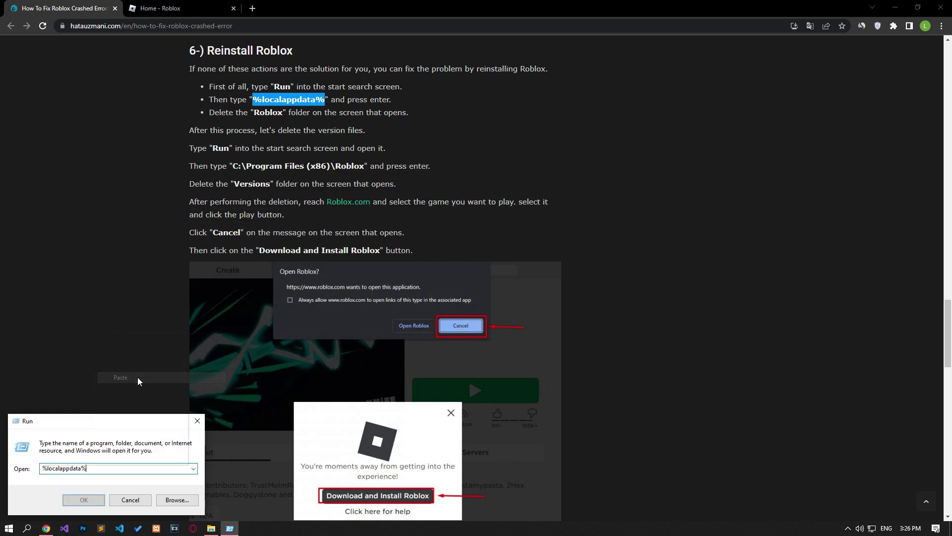
{"action": "left_click", "coordinate": [83, 500]}
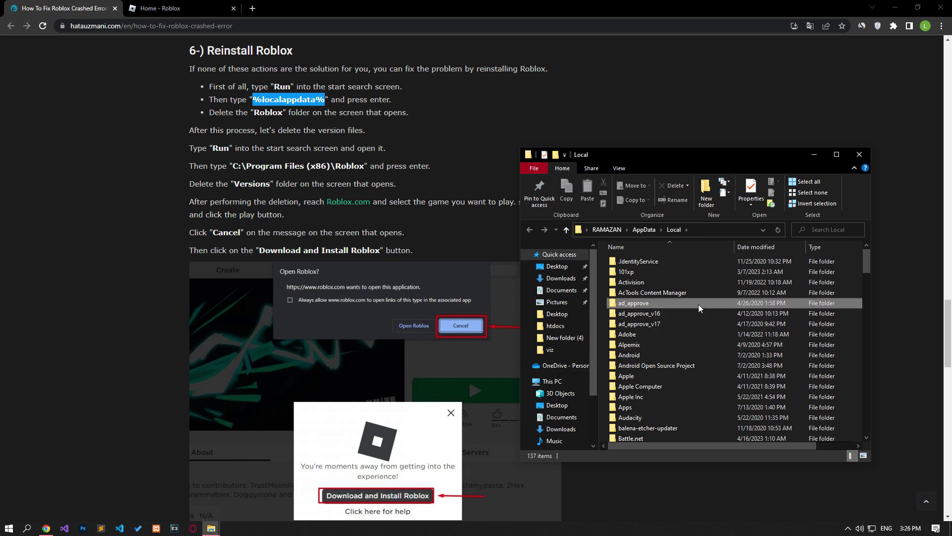
Delete the Roblox folder from AppData\Local
{"action": "key", "text": "r"}
{"action": "key", "text": "r"}
{"action": "key", "text": "r"}
{"action": "key", "text": "r"}
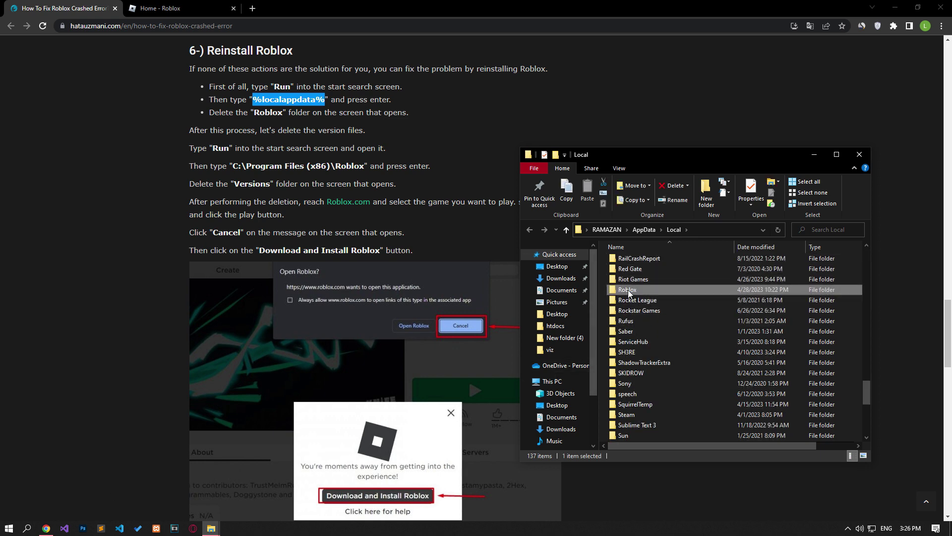
{"action": "right_click", "coordinate": [628, 290]}
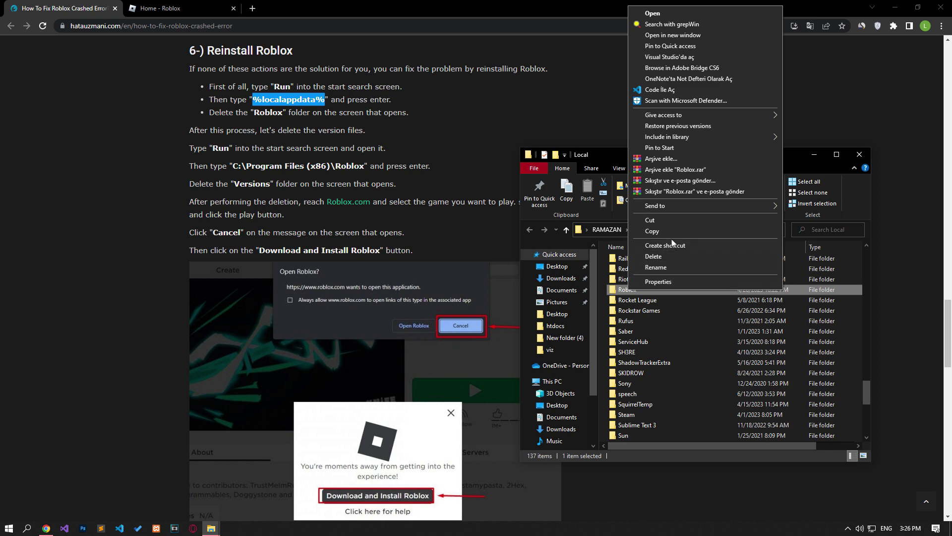
{"action": "left_click", "coordinate": [653, 257]}
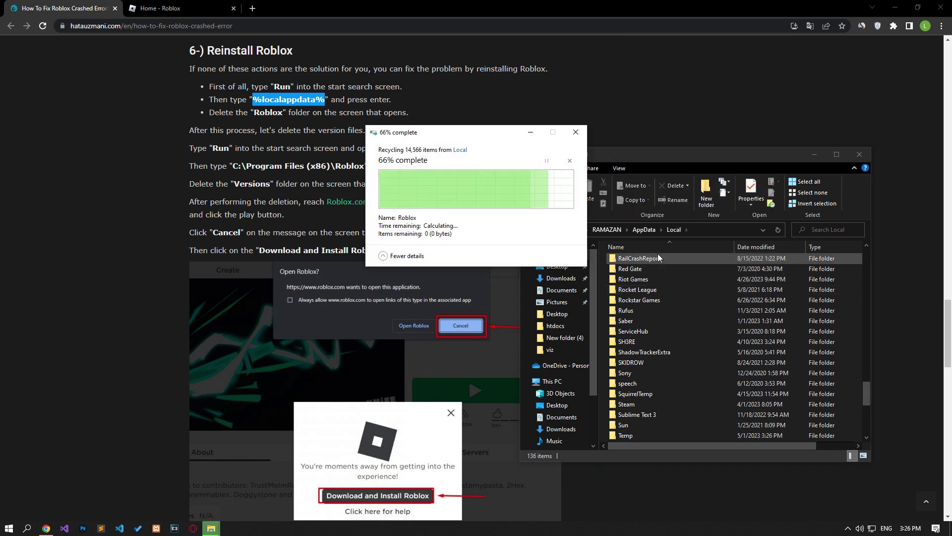
Open C:\Program Files (x86)\Roblox\Versions in File Explorer
{"action": "left_click", "coordinate": [567, 380]}
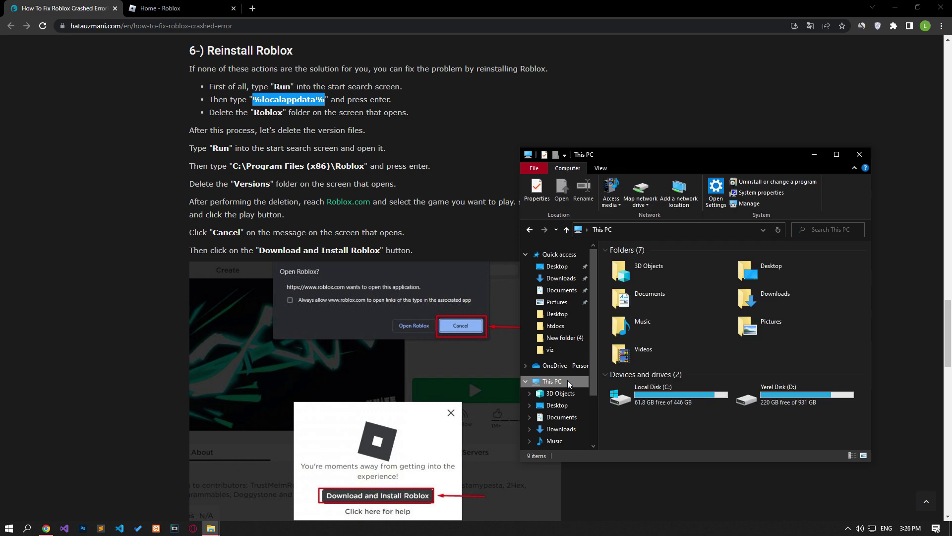
{"action": "left_click", "coordinate": [669, 394]}
{"action": "double_click", "coordinate": [668, 394]}
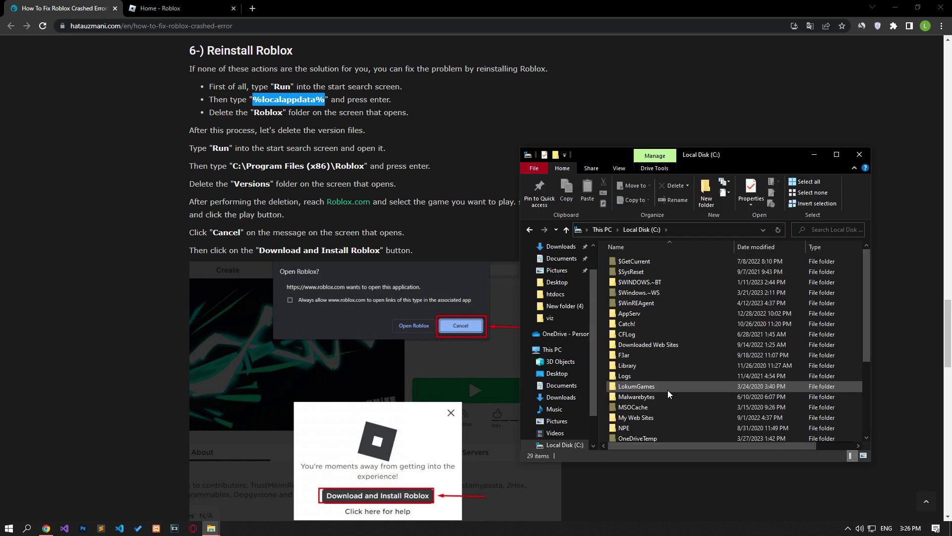
{"action": "scroll", "coordinate": [668, 389], "scroll_direction": "down", "scroll_amount": 2}
{"action": "left_click", "coordinate": [650, 415]}
{"action": "double_click", "coordinate": [640, 413]}
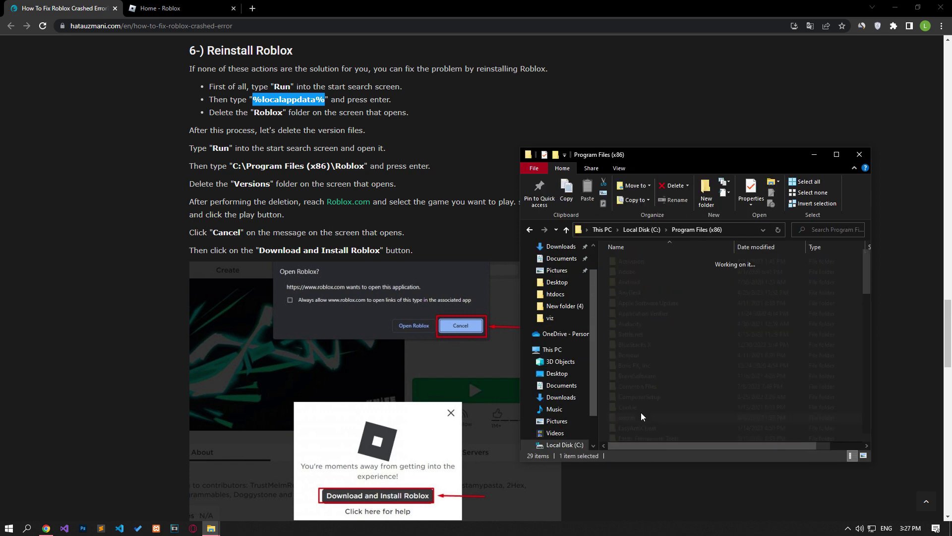
{"action": "scroll", "coordinate": [641, 412], "scroll_direction": "down", "scroll_amount": 15}
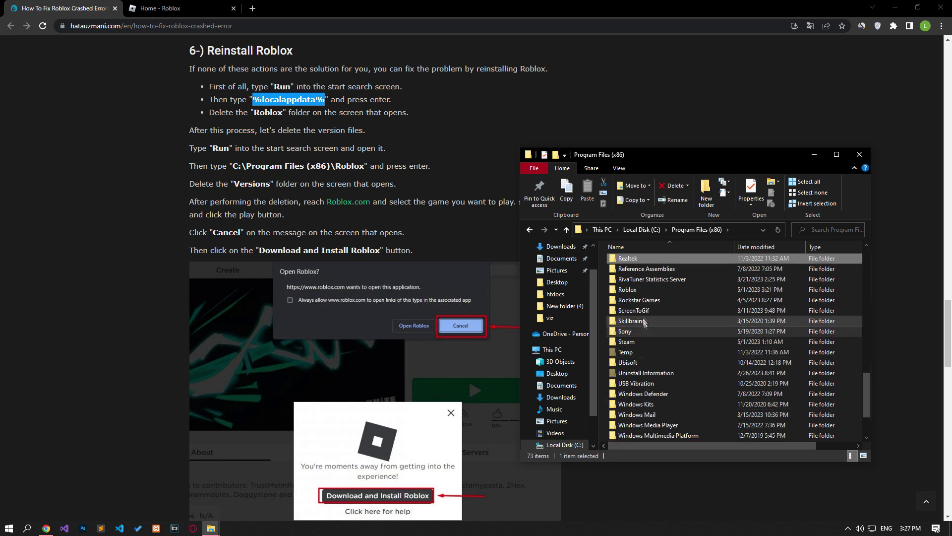
{"action": "left_click", "coordinate": [634, 293]}
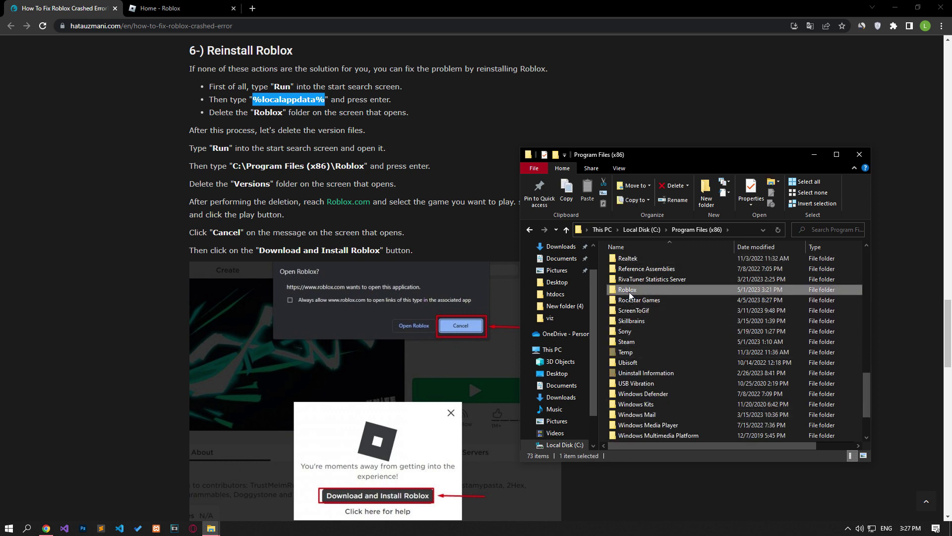
{"action": "double_click", "coordinate": [628, 291]}
{"action": "double_click", "coordinate": [629, 260]}
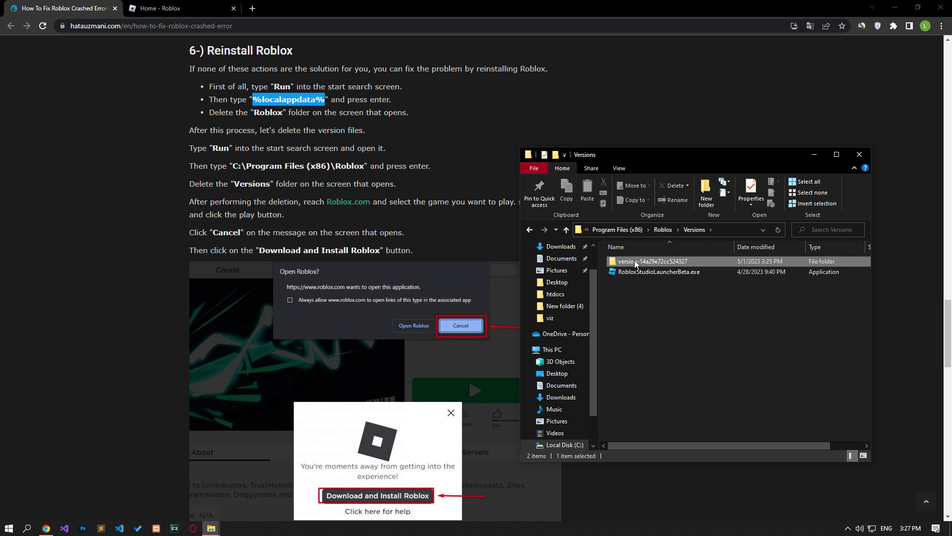
Delete the version-14a29e72cc524327 folder and close the Explorer window
{"action": "right_click", "coordinate": [635, 261]}
{"action": "left_click", "coordinate": [670, 487]}
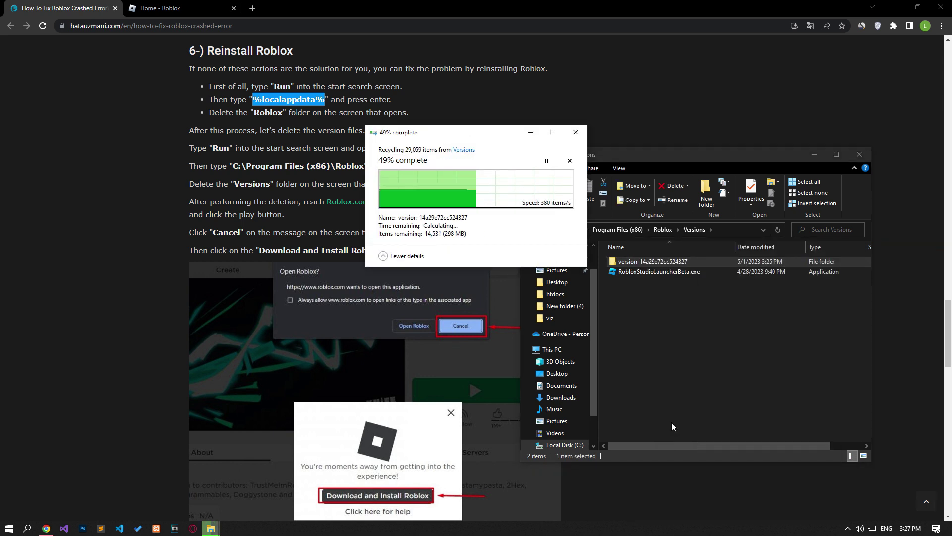
{"action": "left_click", "coordinate": [859, 154]}
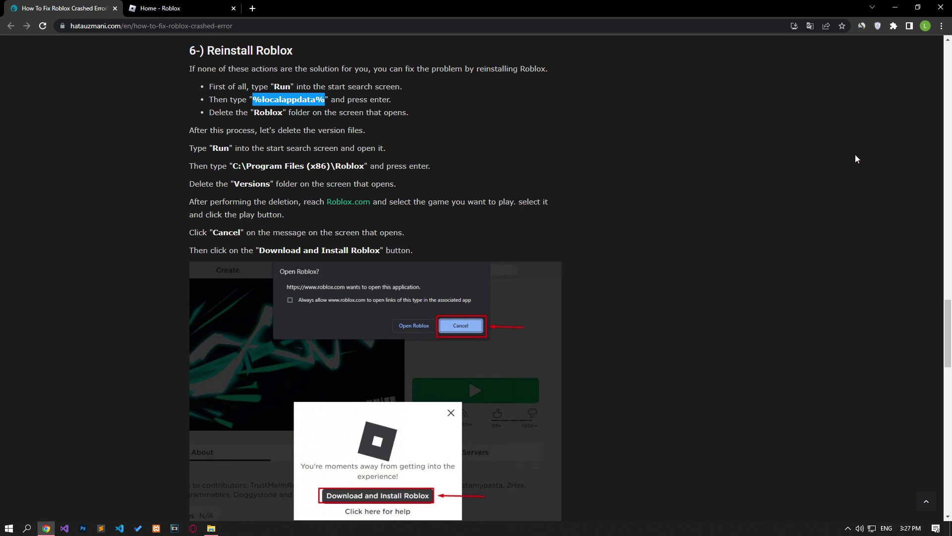
From the KAT game page, cancel the app prompt and download the Roblox installer
{"action": "left_click", "coordinate": [214, 8]}
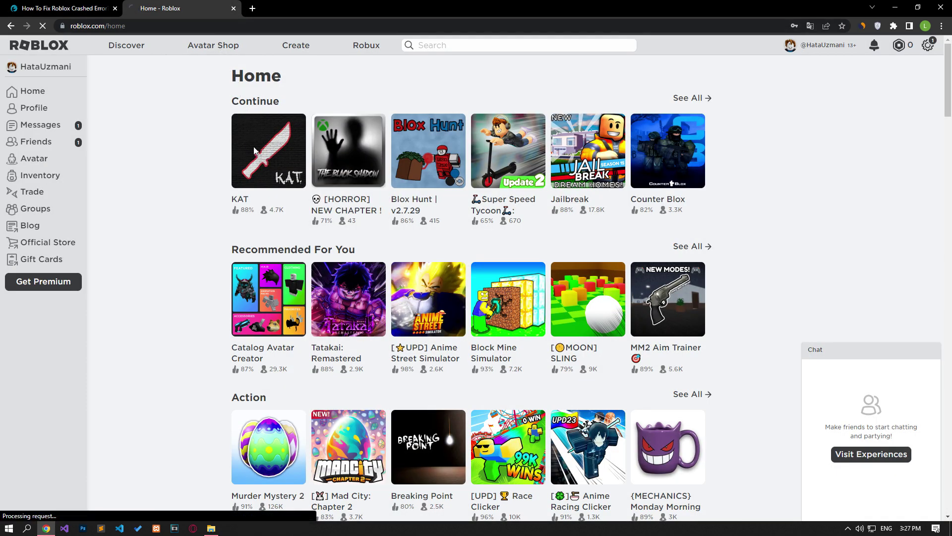
{"action": "left_click", "coordinate": [254, 151]}
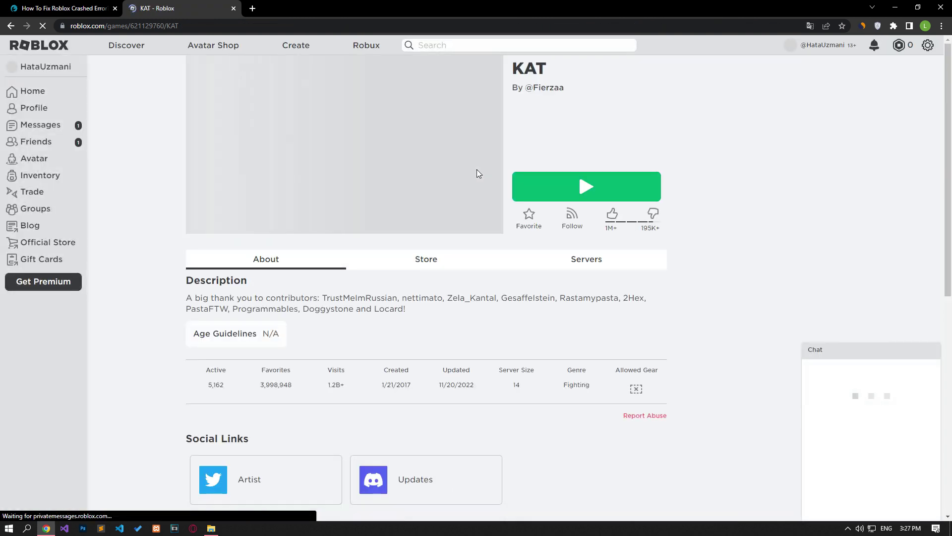
{"action": "left_click", "coordinate": [550, 189]}
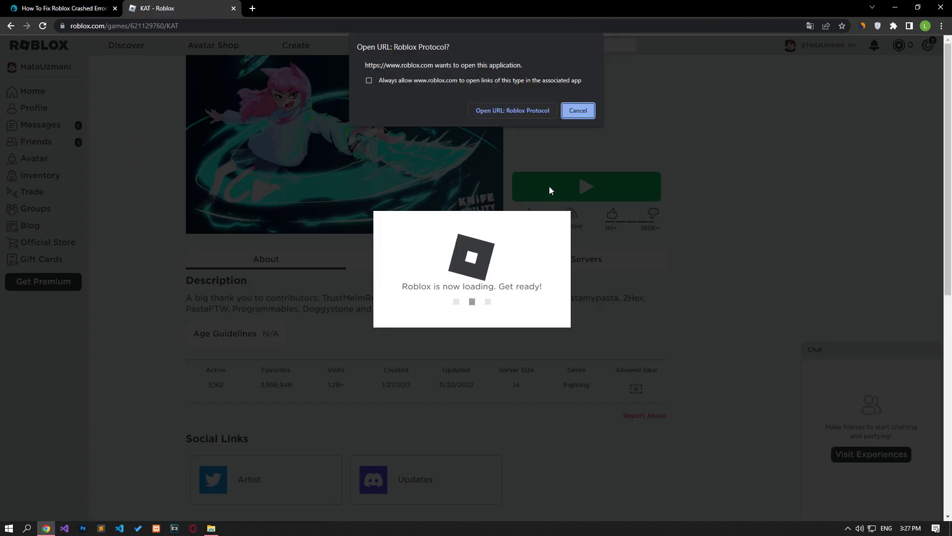
{"action": "left_click", "coordinate": [578, 111]}
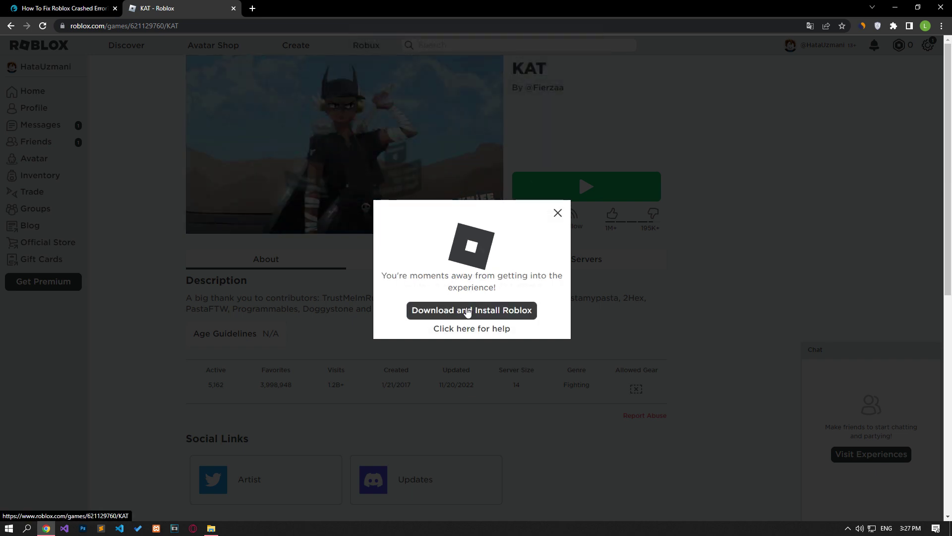
{"action": "left_click", "coordinate": [461, 311]}
Run the downloaded launcher to install Roblox, confirm success, and play KAT again
{"action": "left_click", "coordinate": [52, 507]}
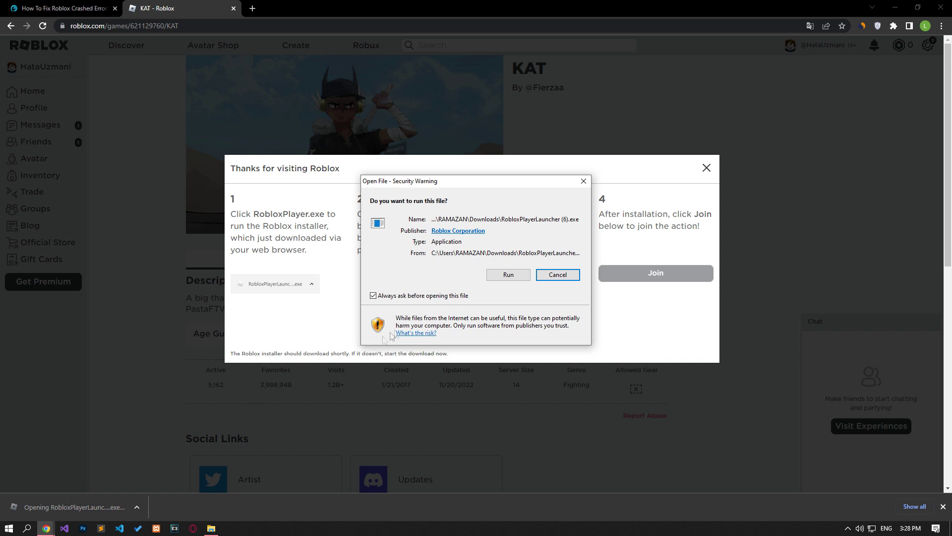
{"action": "left_click", "coordinate": [502, 276]}
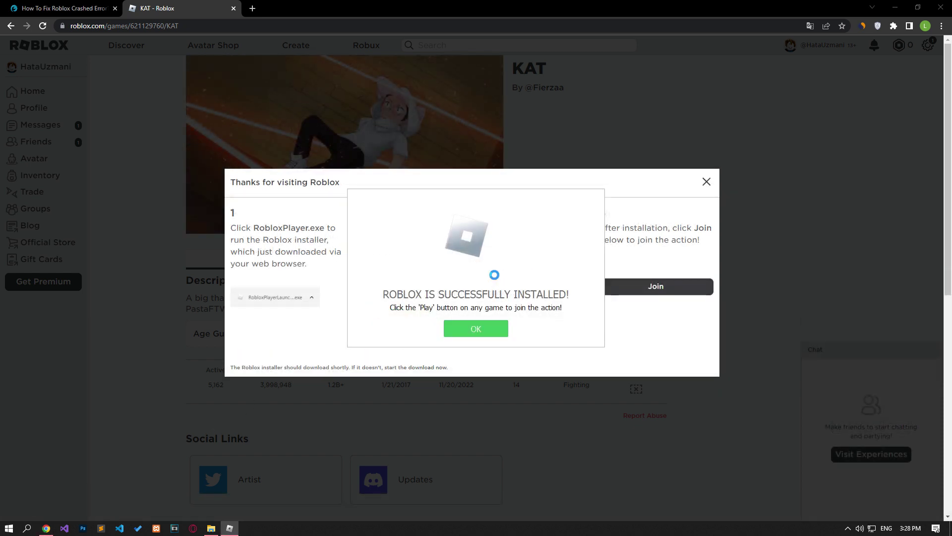
{"action": "left_click", "coordinate": [478, 329]}
{"action": "left_click", "coordinate": [706, 183]}
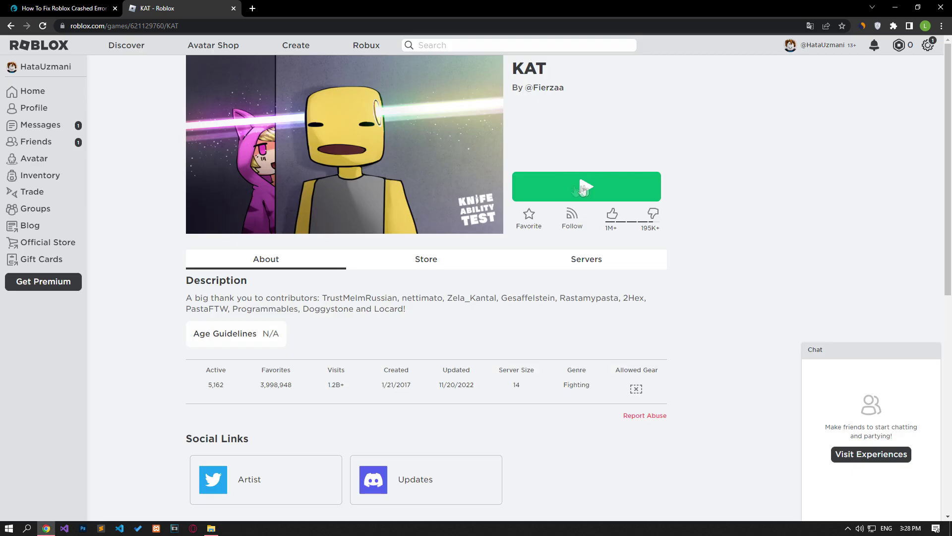
{"action": "left_click", "coordinate": [583, 185]}
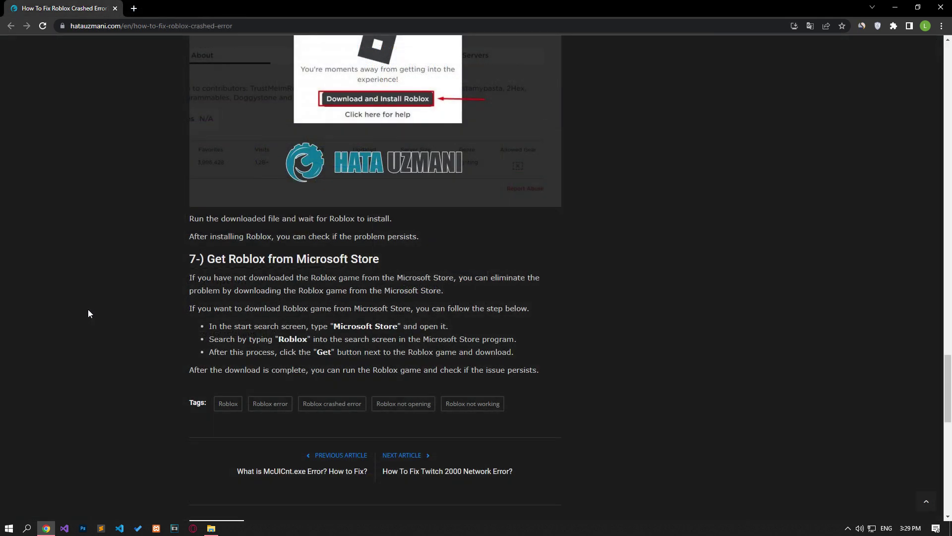
Enable Run this program as an administrator for the Roblox Player shortcut in New folder (4)
{"action": "left_click", "coordinate": [211, 528]}
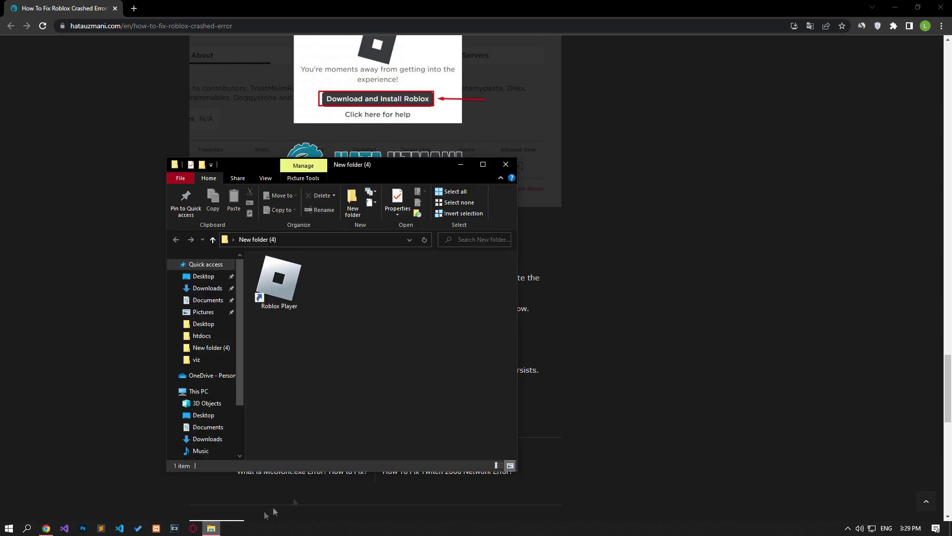
{"action": "right_click", "coordinate": [276, 284]}
{"action": "left_click", "coordinate": [306, 513]}
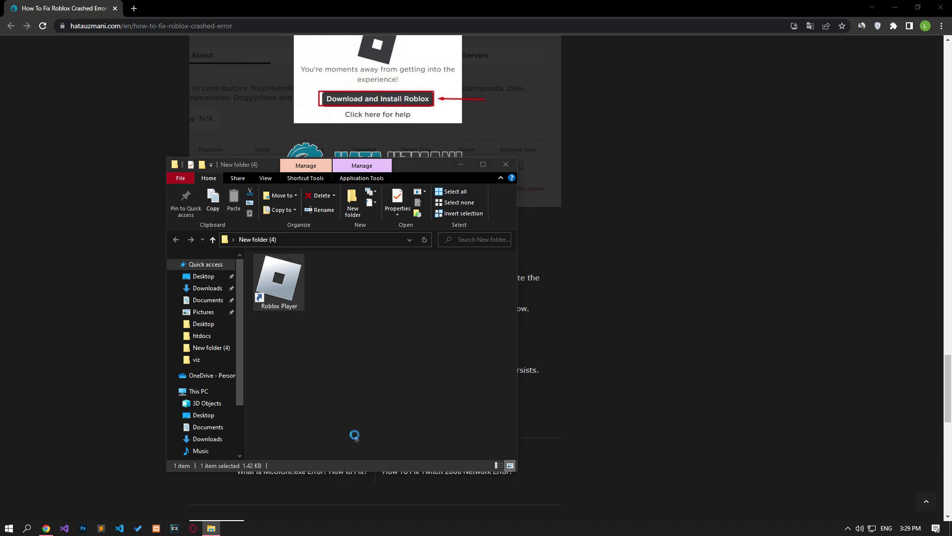
{"action": "left_click", "coordinate": [422, 280]}
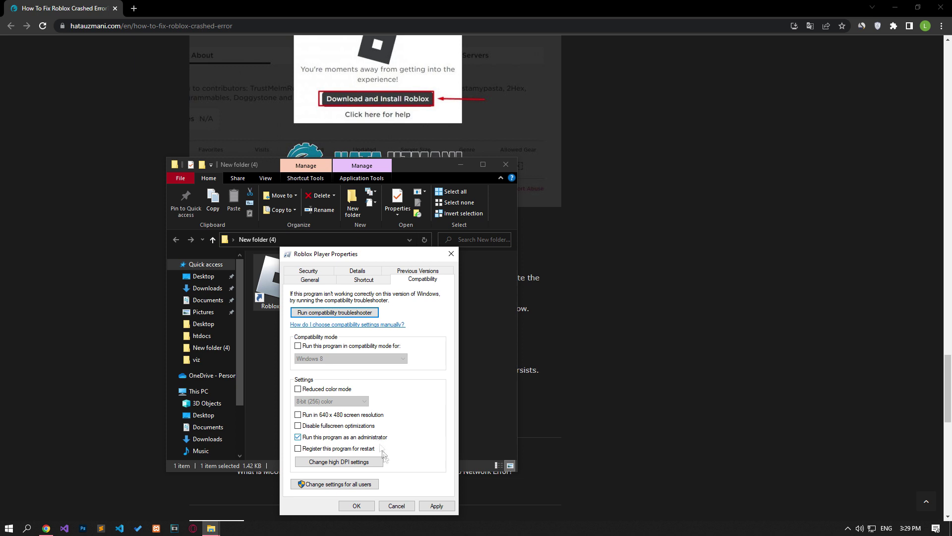
{"action": "left_click", "coordinate": [436, 506]}
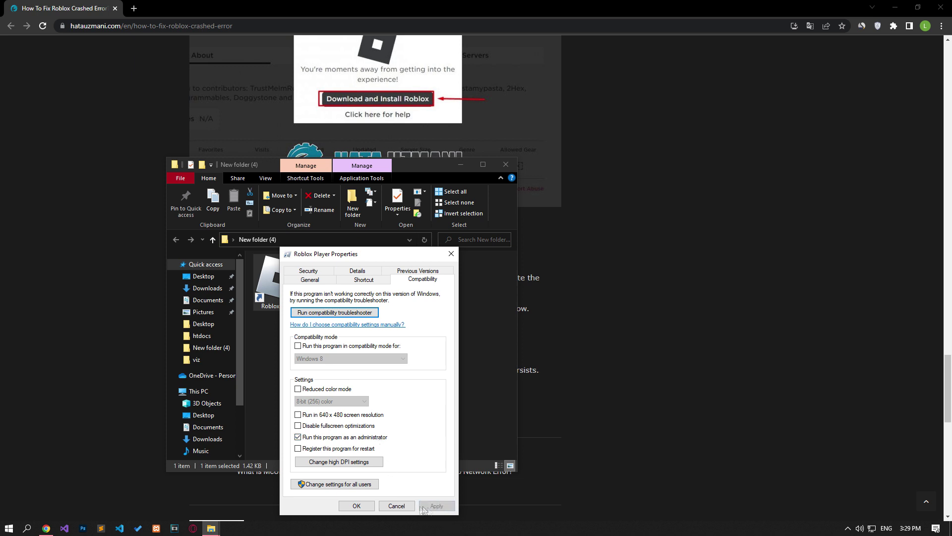
{"action": "left_click", "coordinate": [356, 506]}
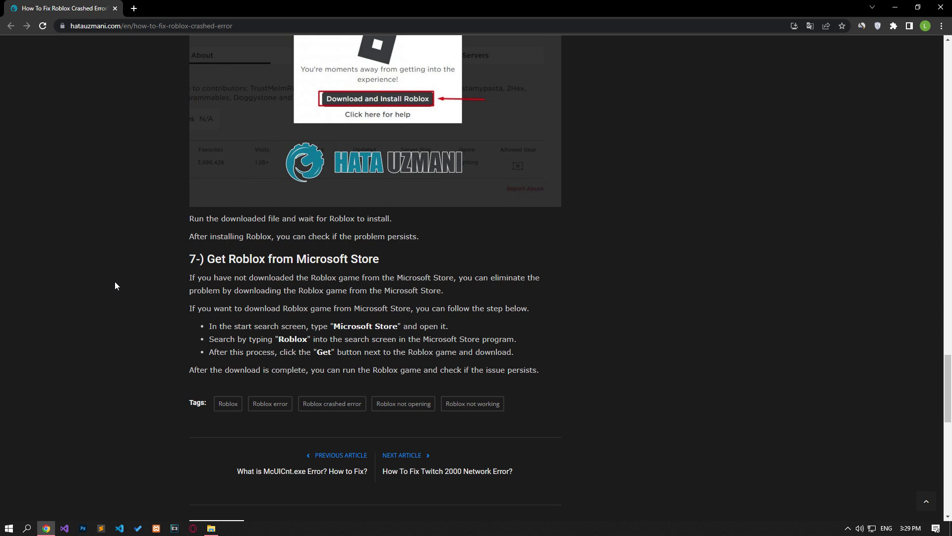
Launch Microsoft Store, search 'roblox', and open the Roblox game page
{"action": "left_click", "coordinate": [2, 524]}
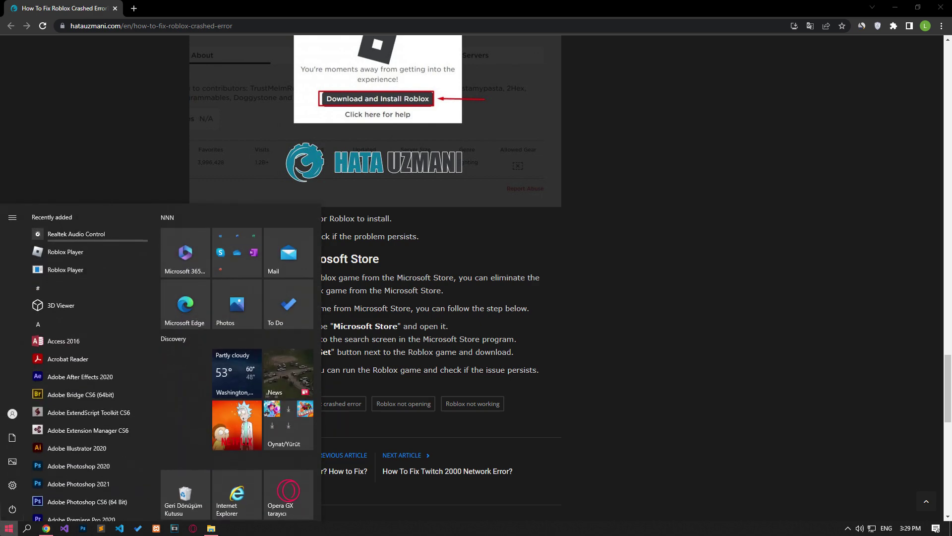
{"action": "type", "text": "microsoft"}
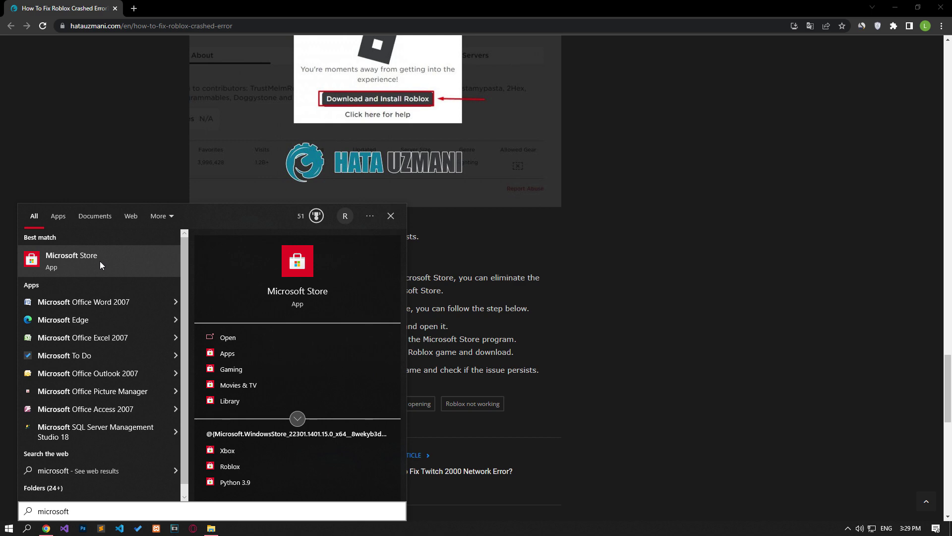
{"action": "left_click", "coordinate": [99, 261]}
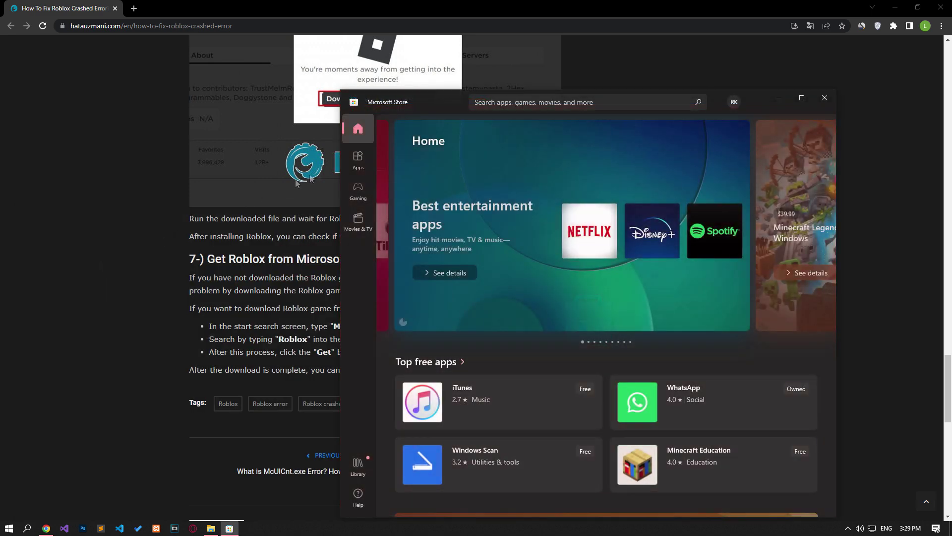
{"action": "left_click", "coordinate": [506, 105]}
{"action": "type", "text": "roblox"}
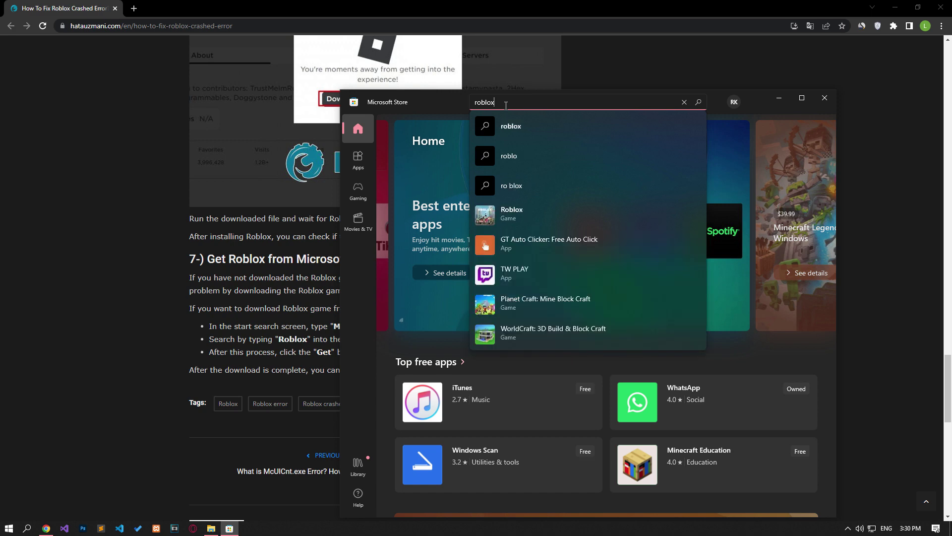
{"action": "left_click", "coordinate": [539, 214]}
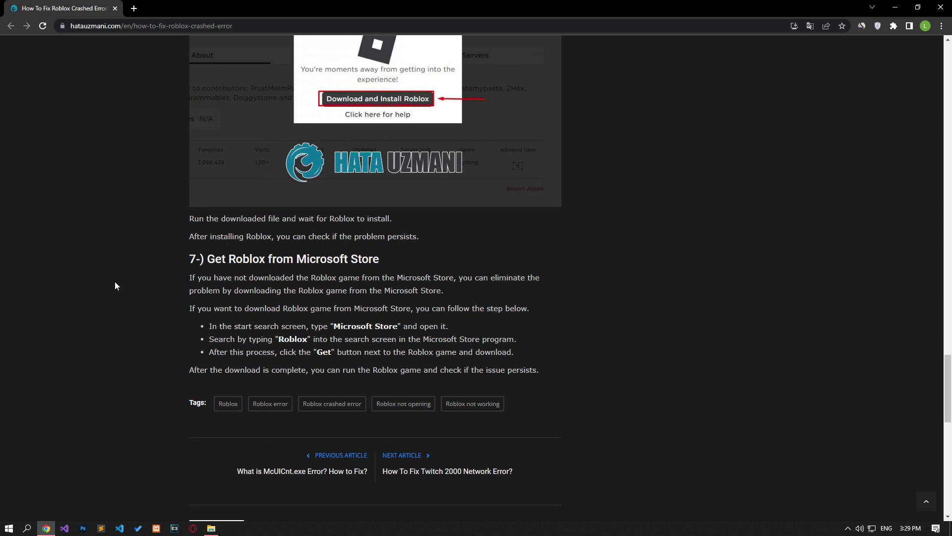
Scroll the hatauzmani.com guide back up to the 'What is Roblox Crashed Error?' heading
{"action": "scroll", "coordinate": [115, 281], "scroll_direction": "up", "scroll_amount": 20}
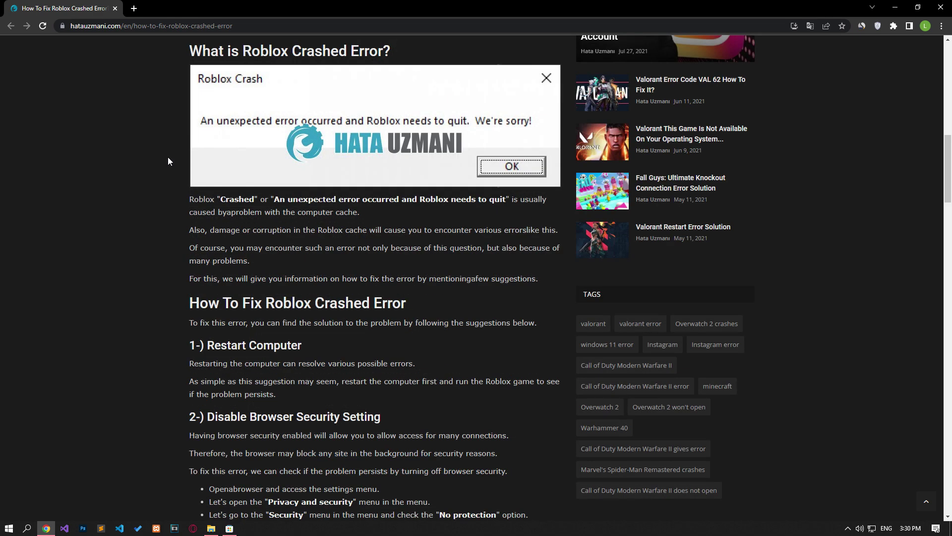